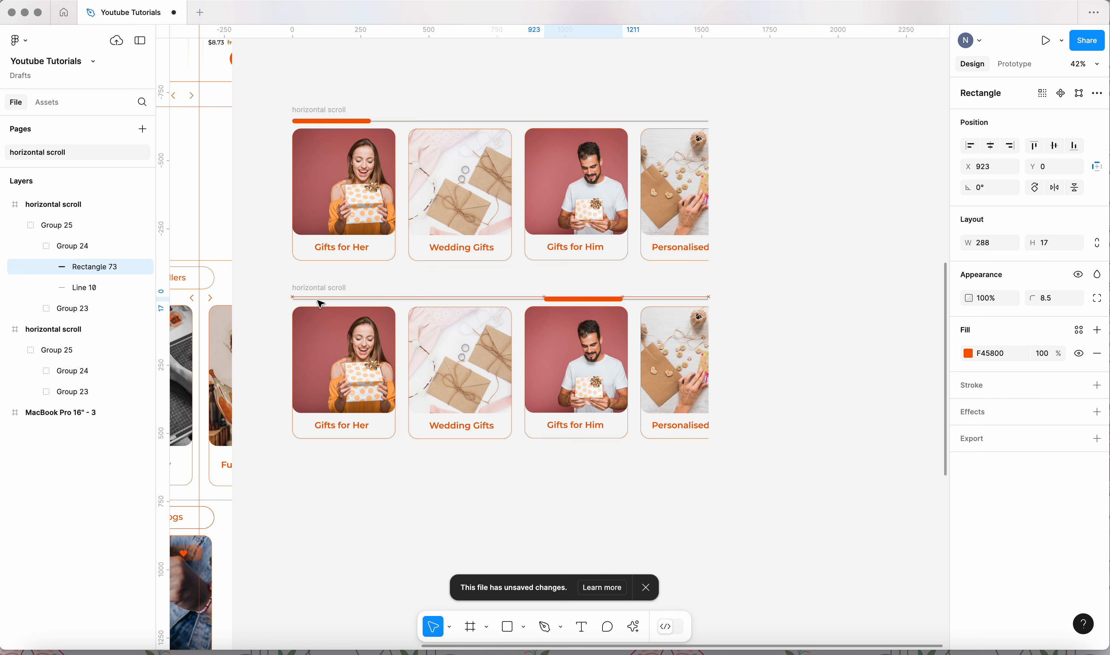
# Nudge the orange scrollbar thumb in the lower horizontal scroll frame to the right along its track line, to X 1115
pyautogui.press('Right')
pyautogui.press('Right')
pyautogui.press('Right')
pyautogui.press('Right')
pyautogui.press('Right')
pyautogui.press('Right')
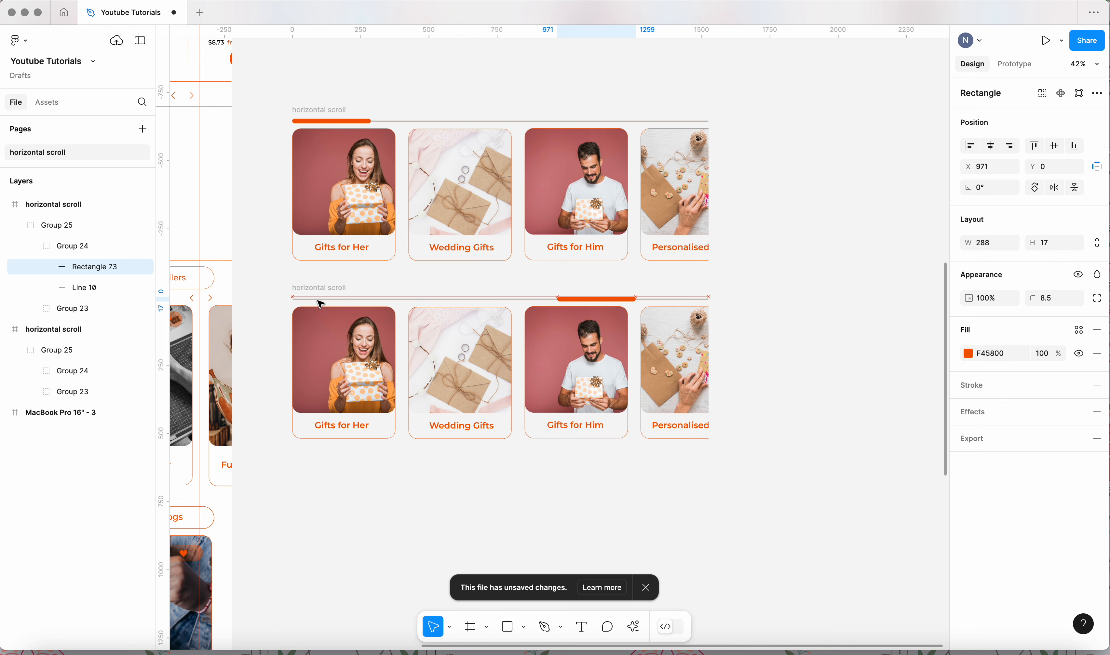
pyautogui.press('Right')
pyautogui.press('Right')
pyautogui.press('Right')
pyautogui.press('Right')
pyautogui.press('Right')
pyautogui.press('Right')
pyautogui.press('Right')
pyautogui.press('Right')
pyautogui.press('Right')
pyautogui.press('Right')
pyautogui.press('Right')
pyautogui.press('Right')
pyautogui.press('Right')
pyautogui.press('Right')
pyautogui.press('Right')
pyautogui.press('Right')
pyautogui.press('Right')
pyautogui.press('Right')
pyautogui.press('Right')
pyautogui.press('Right')
pyautogui.press('Right')
pyautogui.press('Right')
pyautogui.press('Right')
pyautogui.press('Right')
pyautogui.press('Right')
pyautogui.press('Right')
pyautogui.press('Right')
pyautogui.press('Right')
pyautogui.press('Right')
pyautogui.press('Right')
pyautogui.press('Right')
pyautogui.press('Right')
pyautogui.press('Right')
pyautogui.press('Right')
pyautogui.press('Right')
pyautogui.press('Right')
pyautogui.press('Right')
pyautogui.press('Right')
pyautogui.press('Right')
pyautogui.press('Right')
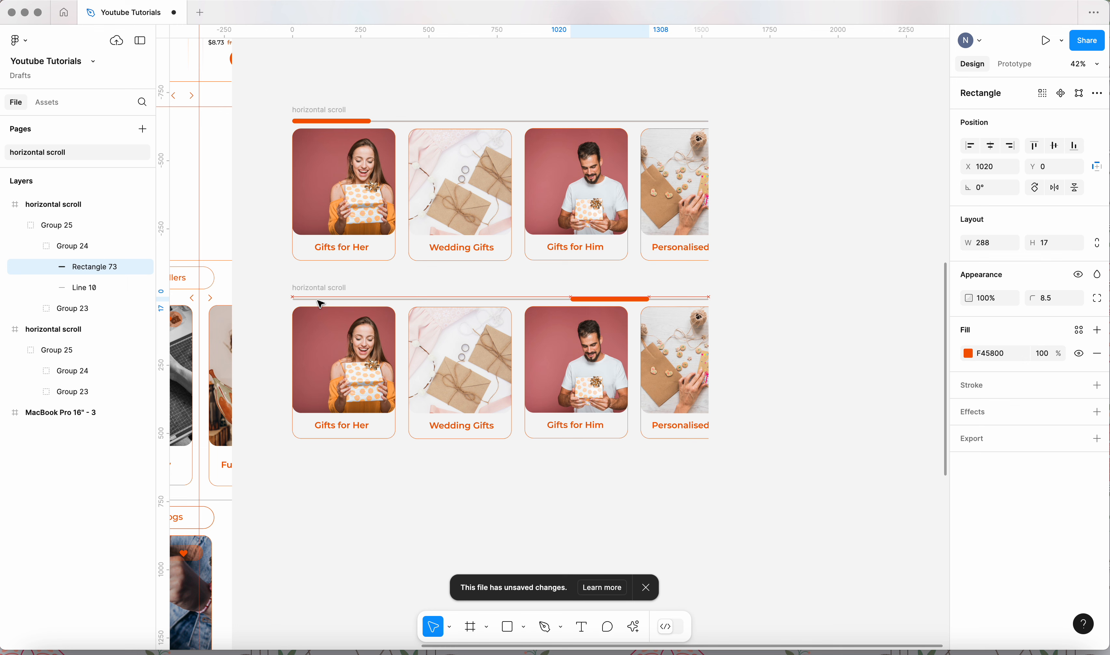
pyautogui.press('Right')
pyautogui.press('Right')
pyautogui.press('Right')
pyautogui.press('Right')
pyautogui.press('Right')
pyautogui.press('Right')
pyautogui.press('Right')
pyautogui.press('Right')
pyautogui.press('Right')
pyautogui.press('Right')
pyautogui.press('Right')
pyautogui.press('Right')
pyautogui.press('Right')
pyautogui.press('Right')
pyautogui.press('Right')
pyautogui.press('Right')
pyautogui.press('Right')
pyautogui.press('Right')
pyautogui.press('Right')
pyautogui.press('Right')
pyautogui.press('Right')
pyautogui.press('Right')
pyautogui.press('Right')
pyautogui.press('Right')
pyautogui.press('Right')
pyautogui.press('Right')
pyautogui.press('Right')
pyautogui.press('Right')
pyautogui.press('Right')
pyautogui.press('Right')
pyautogui.press('Right')
pyautogui.press('Right')
pyautogui.press('Right')
pyautogui.press('Right')
pyautogui.press('Right')
pyautogui.press('Right')
pyautogui.press('Right')
pyautogui.press('Right')
pyautogui.press('Right')
pyautogui.press('Right')
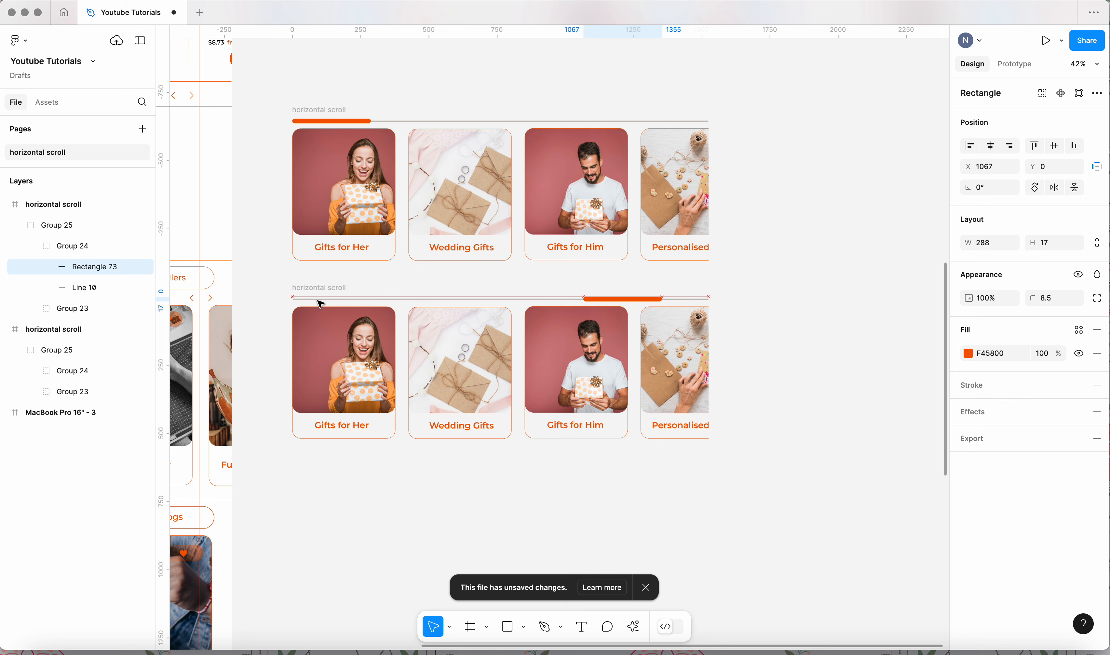
pyautogui.press('Right')
pyautogui.press('Right')
pyautogui.press('Right')
pyautogui.press('Right')
pyautogui.press('Right')
pyautogui.press('Right')
pyautogui.press('Right')
pyautogui.press('Right')
pyautogui.press('Right')
pyautogui.press('Right')
pyautogui.press('Right')
pyautogui.press('Right')
pyautogui.press('Right')
pyautogui.press('Right')
pyautogui.press('Right')
pyautogui.press('Right')
pyautogui.press('Right')
pyautogui.press('Right')
pyautogui.press('Right')
pyautogui.press('Right')
pyautogui.press('Right')
pyautogui.press('Right')
pyautogui.press('Right')
pyautogui.press('Right')
pyautogui.press('Right')
pyautogui.press('Right')
pyautogui.press('Right')
pyautogui.press('Right')
pyautogui.press('Right')
pyautogui.press('Right')
pyautogui.press('Right')
pyautogui.press('Right')
pyautogui.press('Right')
pyautogui.press('Right')
pyautogui.press('Right')
pyautogui.press('Right')
pyautogui.press('Right')
pyautogui.press('Right')
pyautogui.press('Right')
pyautogui.press('Right')
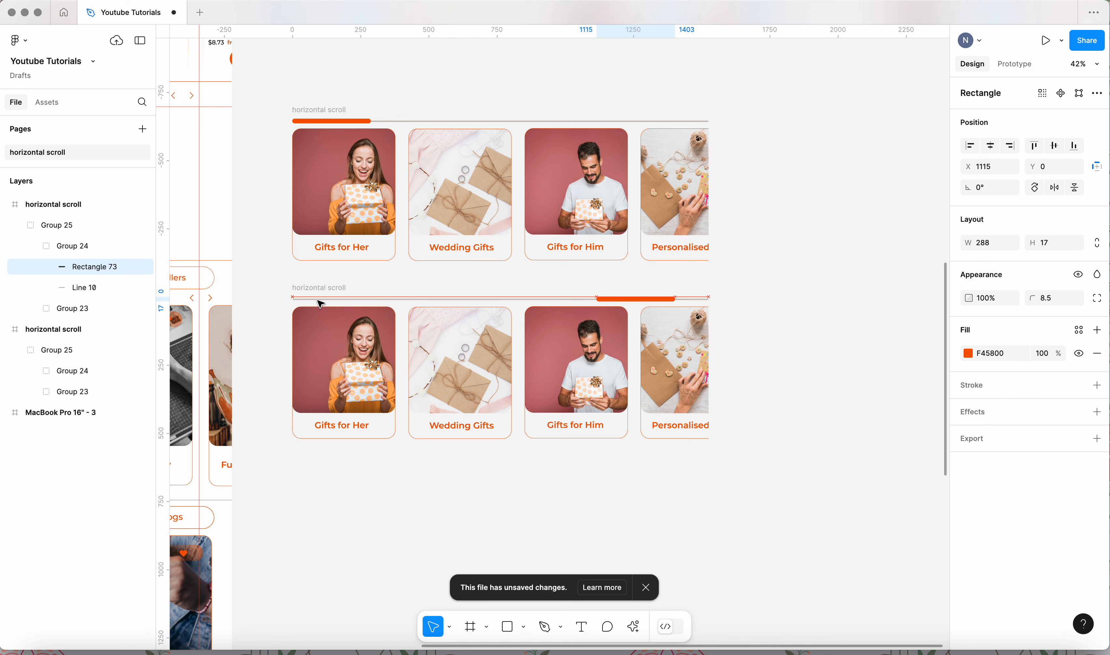
# Shift the orange scrollbar thumb in the lower frame to the right end of its track line, at X 1238
pyautogui.press('Right')
pyautogui.press('Right')
pyautogui.press('Right')
pyautogui.press('Right')
pyautogui.press('Right')
pyautogui.press('Right')
pyautogui.press('Right')
pyautogui.press('Right')
pyautogui.press('Right')
pyautogui.press('Right')
pyautogui.press('Right')
pyautogui.press('Right')
pyautogui.press('Right')
pyautogui.press('Right')
pyautogui.press('Right')
pyautogui.press('Right')
pyautogui.press('Right')
pyautogui.press('Right')
pyautogui.press('Right')
pyautogui.press('Right')
pyautogui.press('Right')
pyautogui.press('Right')
pyautogui.press('Right')
pyautogui.press('Right')
pyautogui.press('Right')
pyautogui.press('Right')
pyautogui.press('Right')
pyautogui.press('Right')
pyautogui.press('Right')
pyautogui.press('Right')
pyautogui.press('Right')
pyautogui.press('Right')
pyautogui.press('Right')
pyautogui.press('Right')
pyautogui.press('Right')
pyautogui.press('Right')
pyautogui.press('Right')
pyautogui.press('Right')
pyautogui.press('Right')
pyautogui.press('Right')
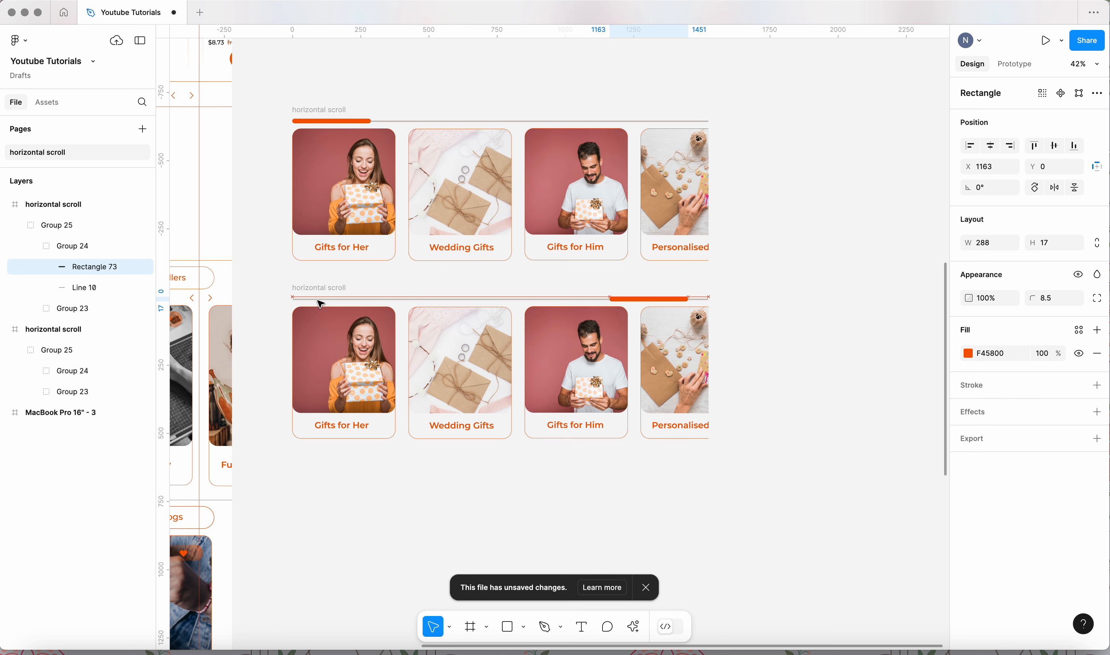
pyautogui.press('Right')
pyautogui.press('Right')
pyautogui.press('Right')
pyautogui.press('Right')
pyautogui.press('Right')
pyautogui.press('Right')
pyautogui.press('Right')
pyautogui.press('Right')
pyautogui.press('Right')
pyautogui.press('Right')
pyautogui.press('Right')
pyautogui.press('Right')
pyautogui.press('Right')
pyautogui.press('Right')
pyautogui.press('Right')
pyautogui.press('Right')
pyautogui.press('Right')
pyautogui.press('Right')
pyautogui.press('Right')
pyautogui.press('Right')
pyautogui.press('Right')
pyautogui.press('Right')
pyautogui.press('Right')
pyautogui.press('Right')
pyautogui.press('Right')
pyautogui.press('Right')
pyautogui.press('Right')
pyautogui.press('Right')
pyautogui.press('Right')
pyautogui.press('Right')
pyautogui.press('Right')
pyautogui.press('Right')
pyautogui.press('Right')
pyautogui.press('Right')
pyautogui.press('Right')
pyautogui.press('Right')
pyautogui.press('Right')
pyautogui.press('Right')
pyautogui.press('Right')
pyautogui.press('Right')
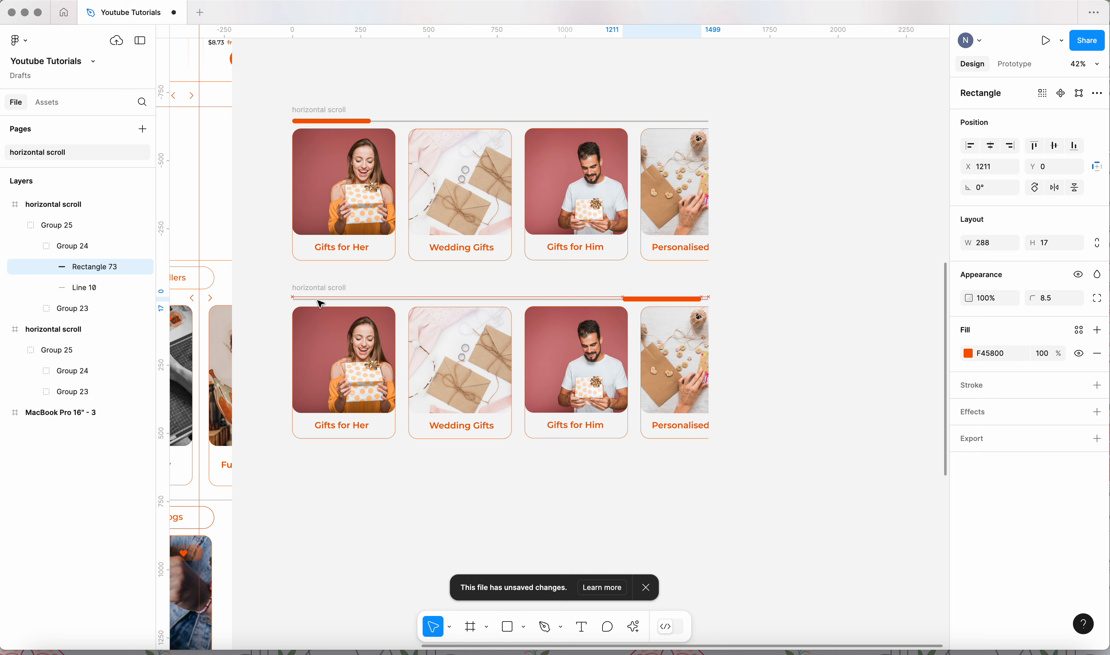
pyautogui.press('Right')
pyautogui.press('Right')
pyautogui.press('Right')
pyautogui.press('Right')
pyautogui.press('Right')
pyautogui.press('Right')
pyautogui.press('Right')
pyautogui.press('Right')
pyautogui.press('Right')
pyautogui.press('Right')
pyautogui.press('Right')
pyautogui.press('Right')
pyautogui.press('Right')
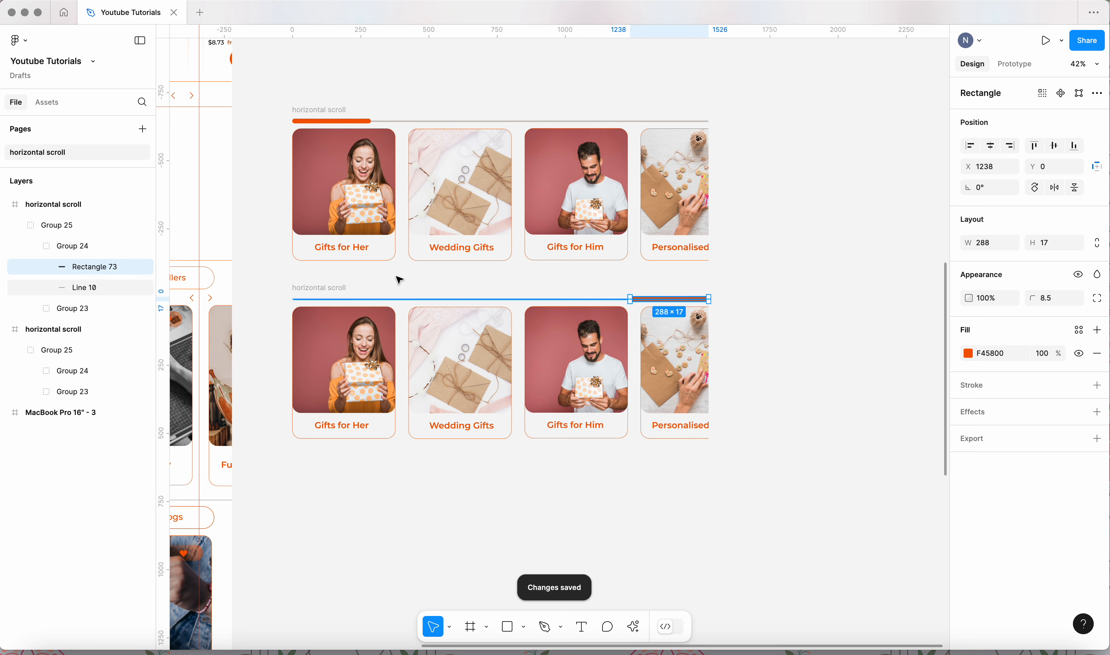
pyautogui.scroll(5, 719, 319)
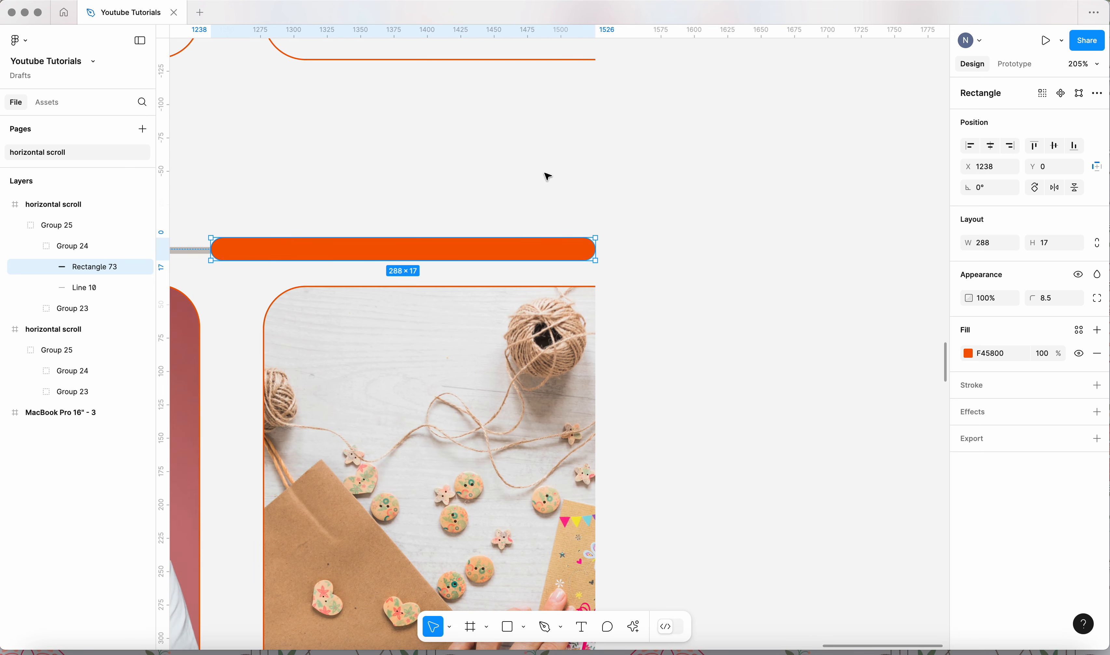
pyautogui.press('Right')
pyautogui.press('Right')
pyautogui.press('Right')
pyautogui.press('Right')
pyautogui.press('Right')
pyautogui.press('Right')
pyautogui.press('Right')
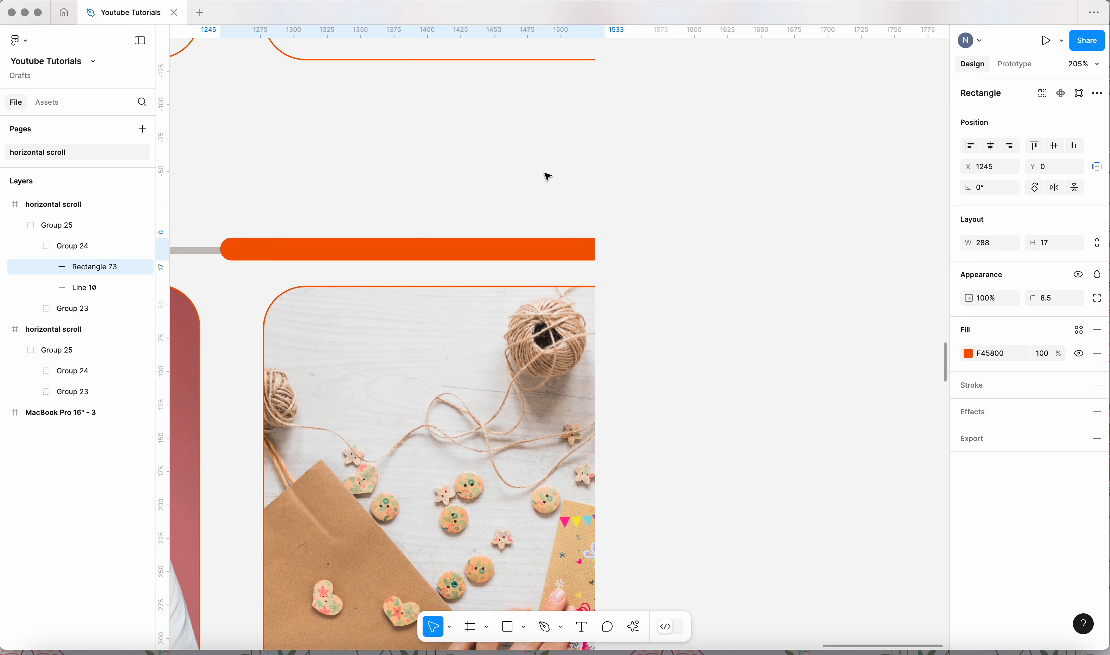
pyautogui.press('Left')
pyautogui.press('Left')
pyautogui.press('Left')
pyautogui.press('Left')
pyautogui.press('Left')
pyautogui.press('Left')
pyautogui.press('Left')
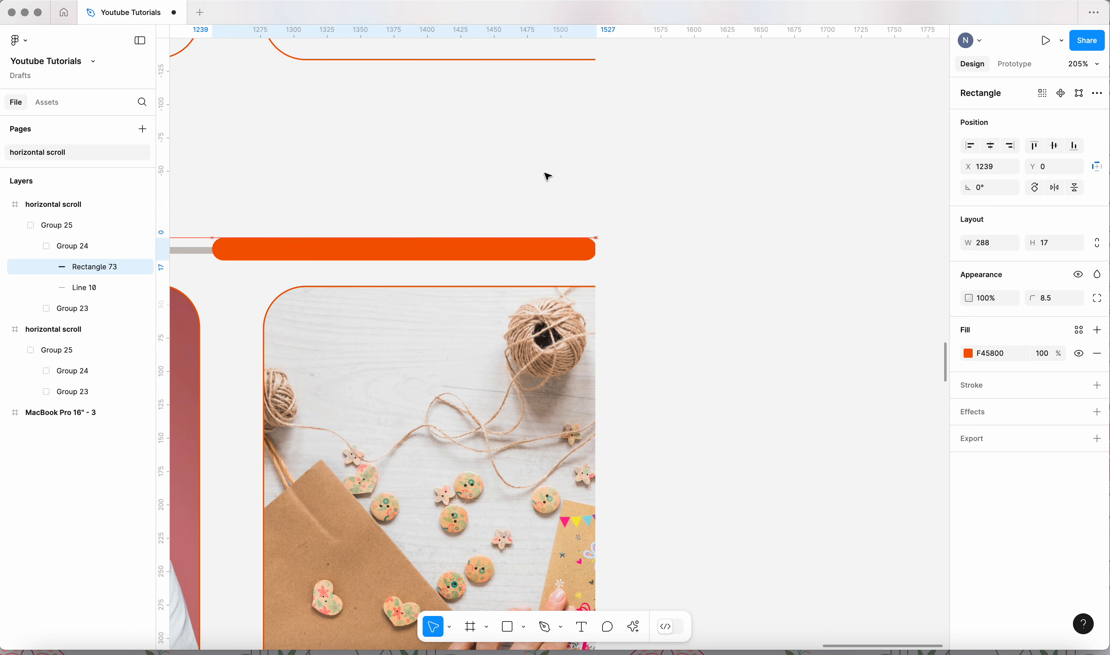
# Shift the gift card group in the lower horizontal scroll frame to the left, to X -176, keeping it level at Y 35
pyautogui.scroll(-8, 765, 216)
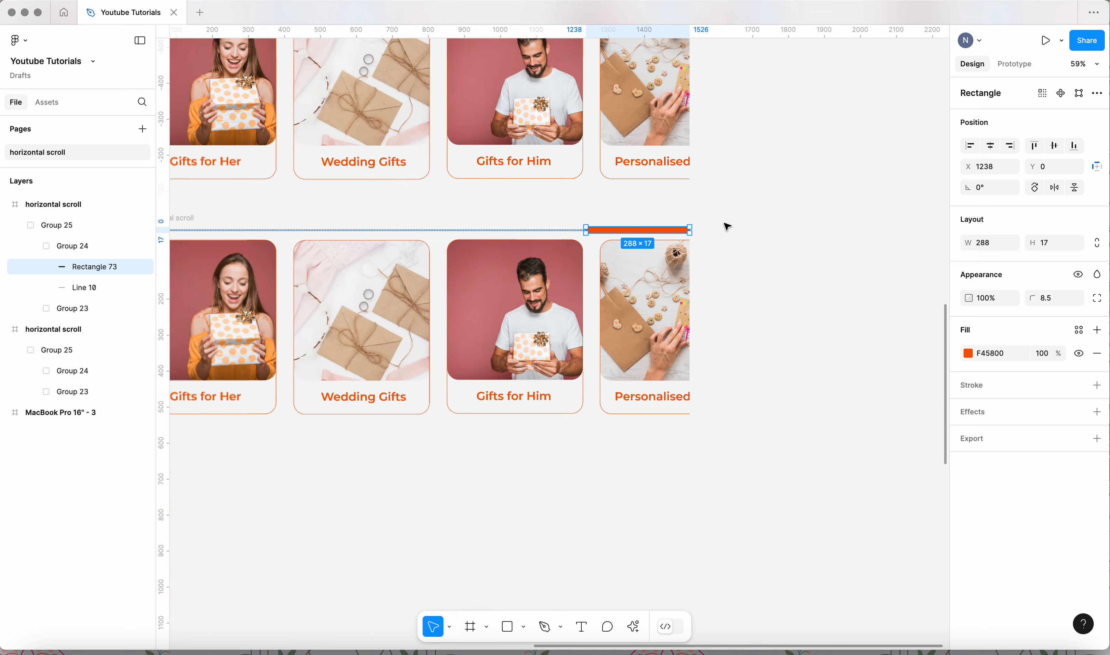
pyautogui.click(424, 300)
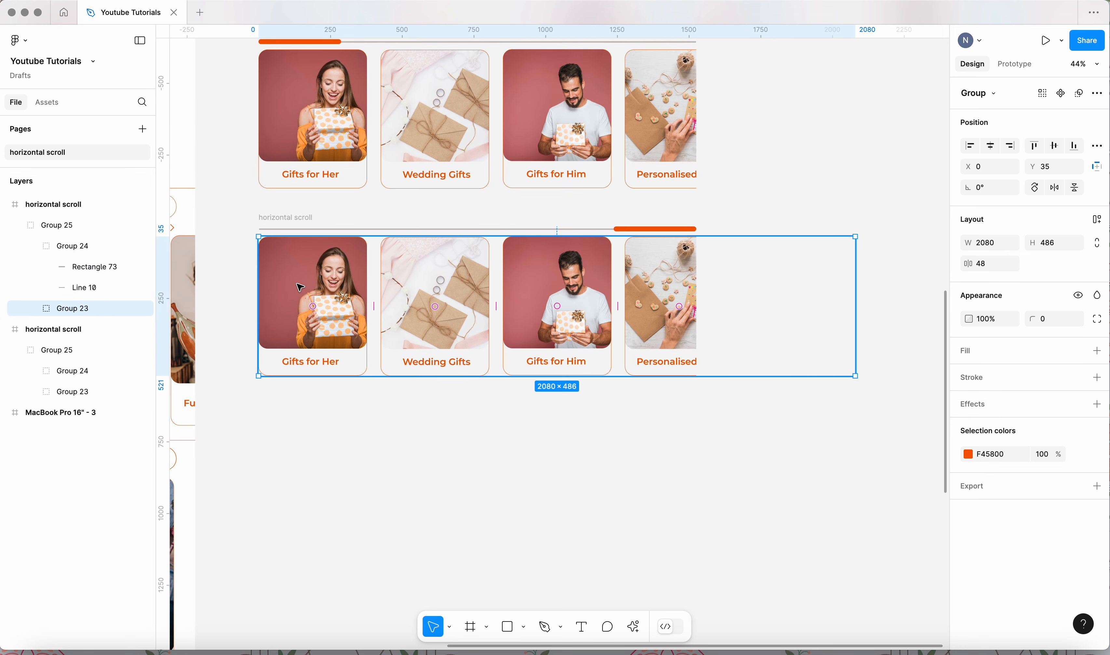
pyautogui.click(307, 218)
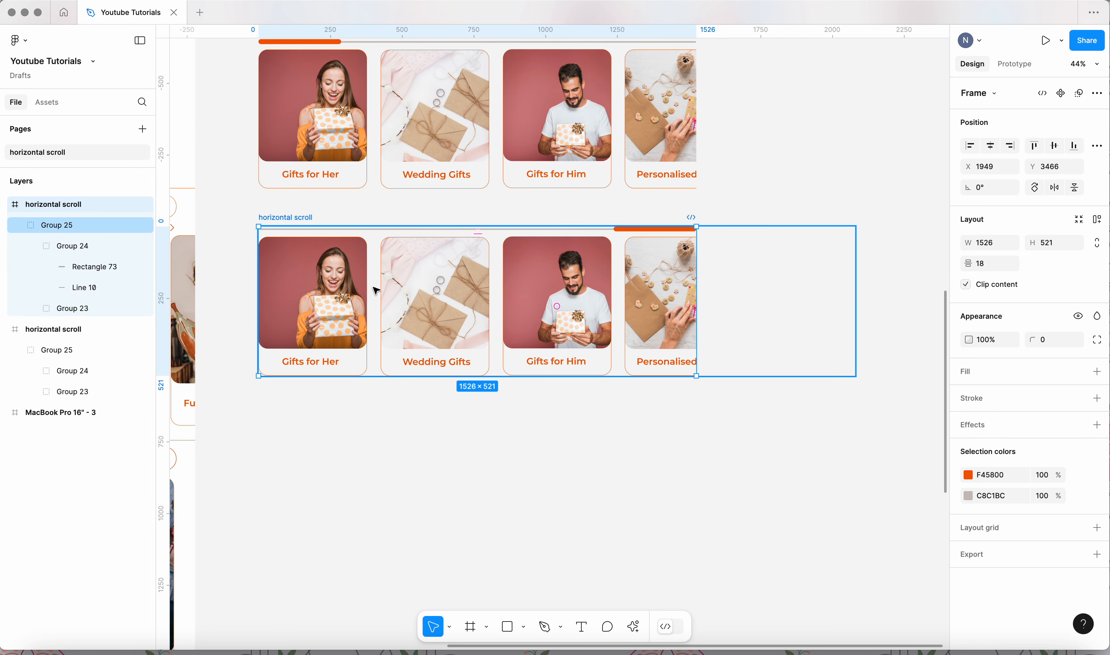
pyautogui.doubleClick(341, 274)
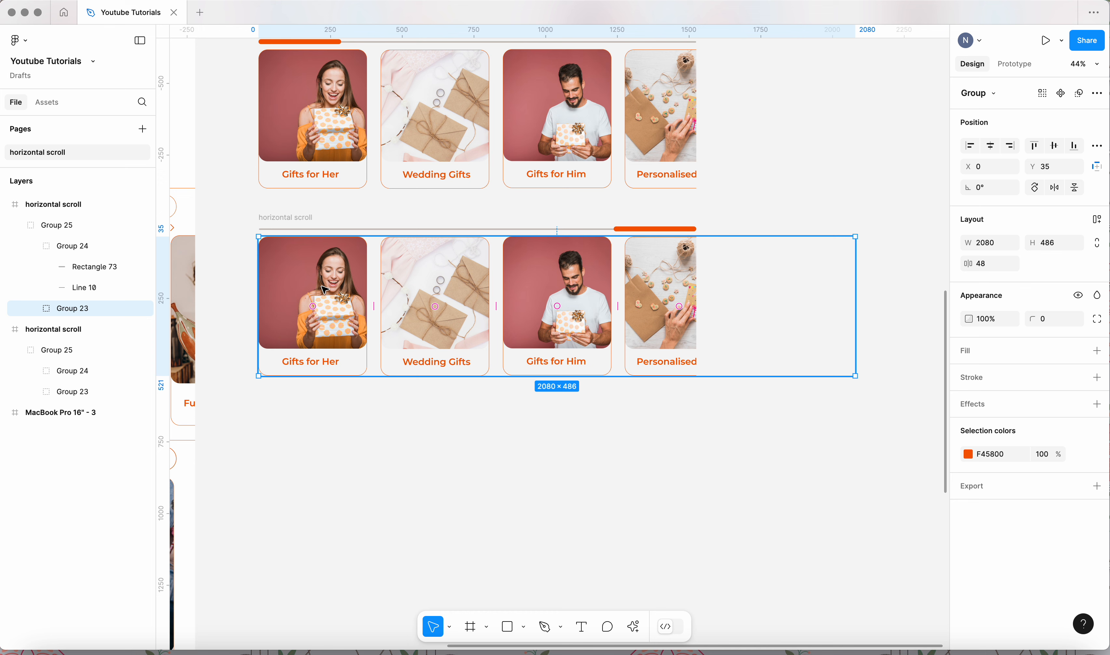
pyautogui.moveTo(325, 290); pyautogui.dragTo(318, 290)
pyautogui.press('Left')
pyautogui.press('Left')
pyautogui.press('Left')
pyautogui.press('Left')
pyautogui.press('Left')
pyautogui.press('Left')
pyautogui.press('Left')
pyautogui.press('Left')
pyautogui.press('Left')
pyautogui.press('Left')
pyautogui.press('Left')
pyautogui.press('Left')
pyautogui.press('Left')
pyautogui.press('Left')
pyautogui.press('Left')
pyautogui.press('Left')
pyautogui.press('Left')
pyautogui.press('Left')
pyautogui.press('Left')
pyautogui.press('Left')
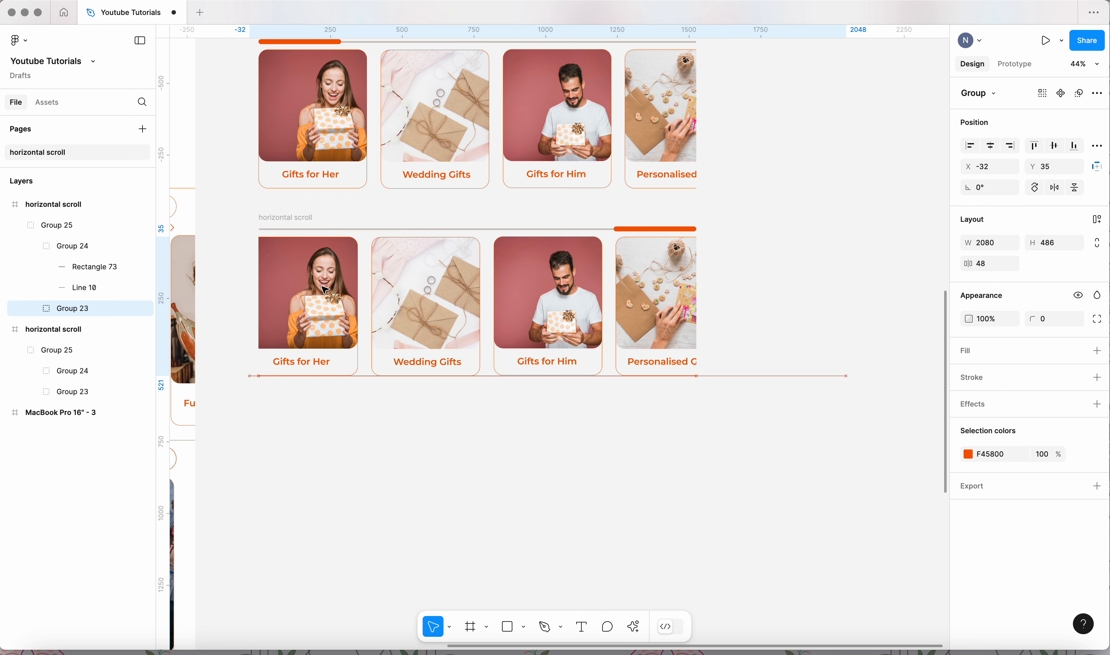
pyautogui.press('Left')
pyautogui.press('Left')
pyautogui.press('Left')
pyautogui.press('Left')
pyautogui.press('Left')
pyautogui.press('Left')
pyautogui.press('Left')
pyautogui.press('Left')
pyautogui.press('Left')
pyautogui.press('Left')
pyautogui.press('Left')
pyautogui.press('Left')
pyautogui.press('Left')
pyautogui.press('Left')
pyautogui.press('Left')
pyautogui.press('Left')
pyautogui.press('Left')
pyautogui.press('Left')
pyautogui.press('Left')
pyautogui.press('Left')
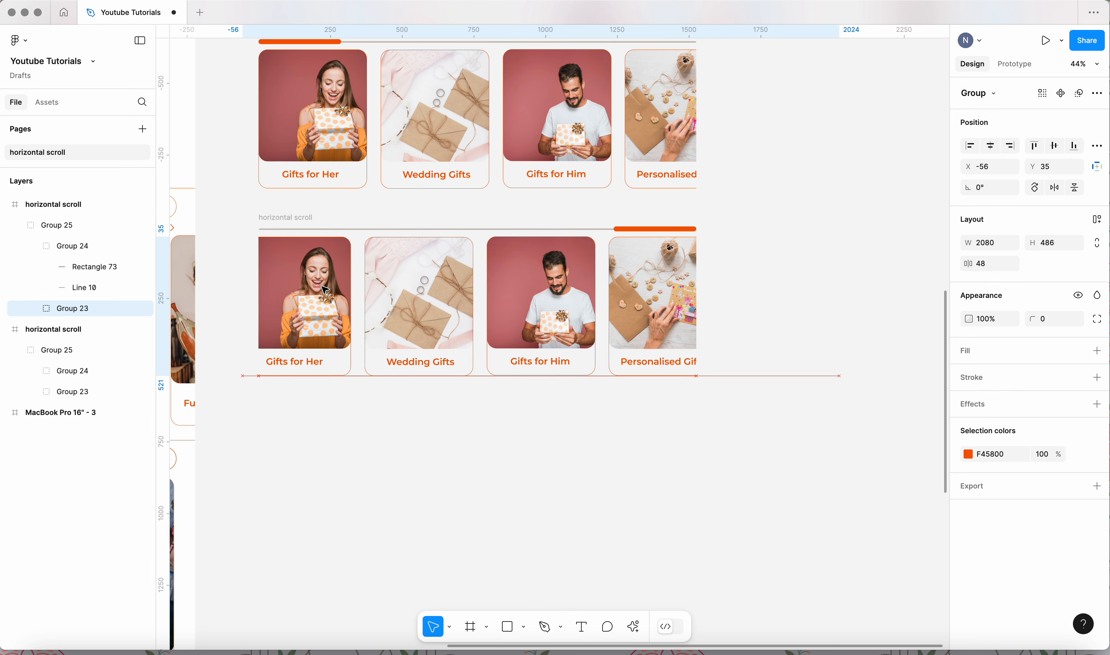
pyautogui.press('Left')
pyautogui.press('Left')
pyautogui.press('Left')
pyautogui.press('Left')
pyautogui.press('Left')
pyautogui.press('Left')
pyautogui.press('Left')
pyautogui.press('Left')
pyautogui.press('Left')
pyautogui.press('Left')
pyautogui.press('Left')
pyautogui.press('Left')
pyautogui.press('Left')
pyautogui.press('Left')
pyautogui.press('Left')
pyautogui.press('Left')
pyautogui.press('Left')
pyautogui.press('Left')
pyautogui.press('Left')
pyautogui.press('Left')
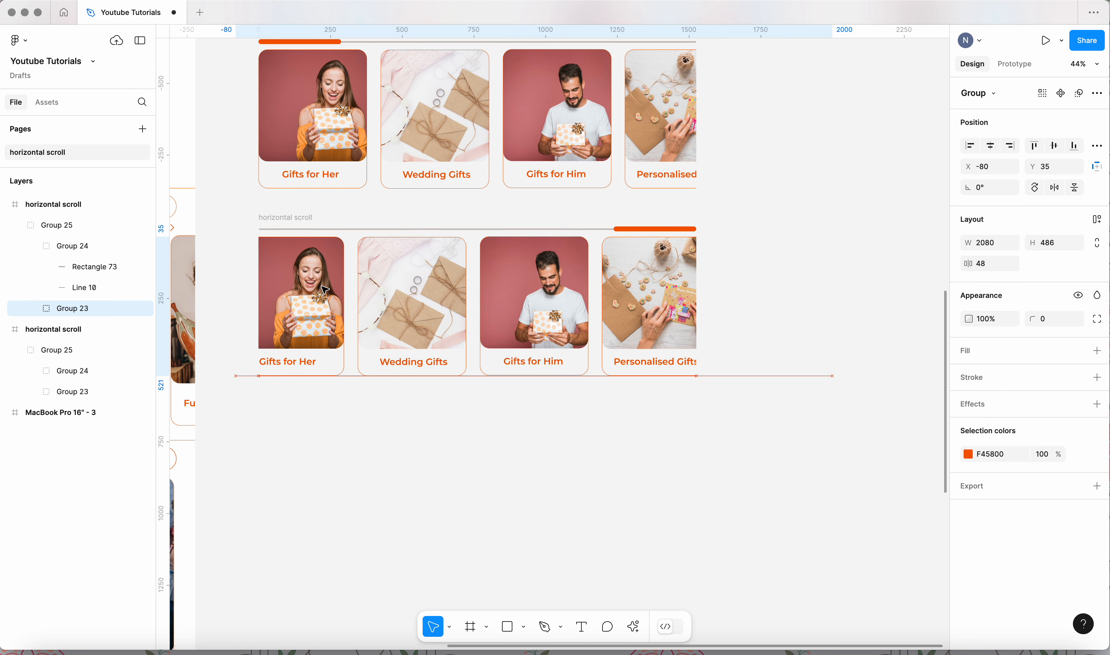
pyautogui.press('Left')
pyautogui.press('Left')
pyautogui.press('Left')
pyautogui.press('Left')
pyautogui.press('Left')
pyautogui.press('Left')
pyautogui.press('Left')
pyautogui.press('Left')
pyautogui.press('Left')
pyautogui.press('Left')
pyautogui.press('Left')
pyautogui.press('Left')
pyautogui.press('Left')
pyautogui.press('Left')
pyautogui.press('Left')
pyautogui.press('Left')
pyautogui.press('Left')
pyautogui.press('Left')
pyautogui.press('Left')
pyautogui.press('Left')
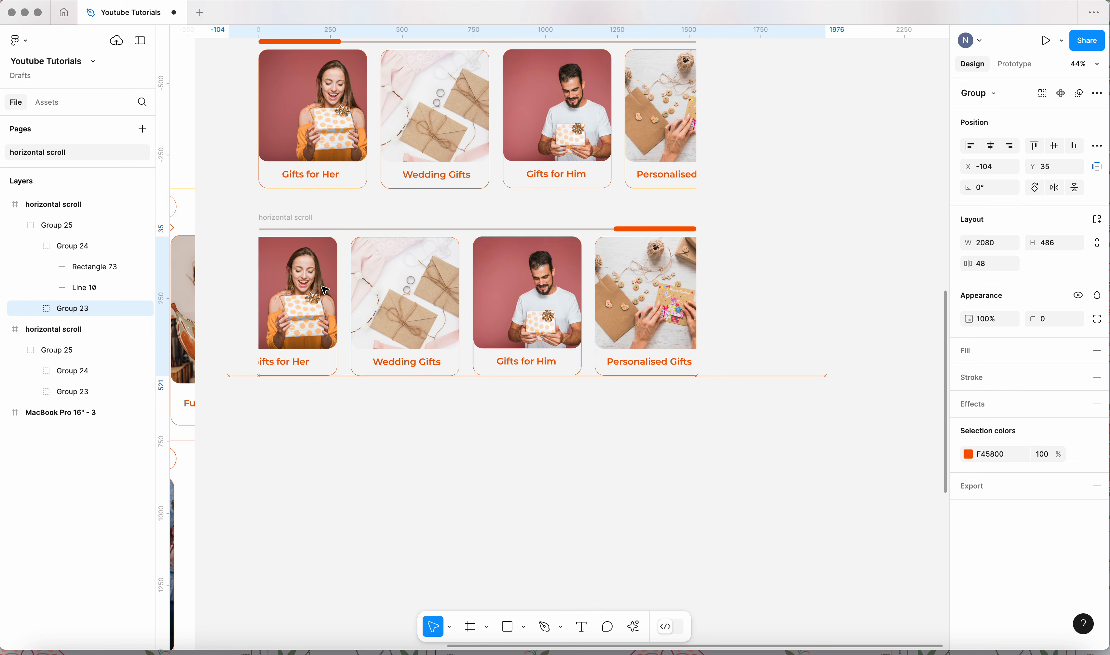
pyautogui.press('Left')
pyautogui.press('Left')
pyautogui.press('Left')
pyautogui.press('Left')
pyautogui.press('Left')
pyautogui.press('Left')
pyautogui.press('Left')
pyautogui.press('Left')
pyautogui.press('Left')
pyautogui.press('Left')
pyautogui.press('Left')
pyautogui.press('Left')
pyautogui.press('Left')
pyautogui.press('Left')
pyautogui.press('Left')
pyautogui.press('Left')
pyautogui.press('Left')
pyautogui.press('Left')
pyautogui.press('Left')
pyautogui.press('Left')
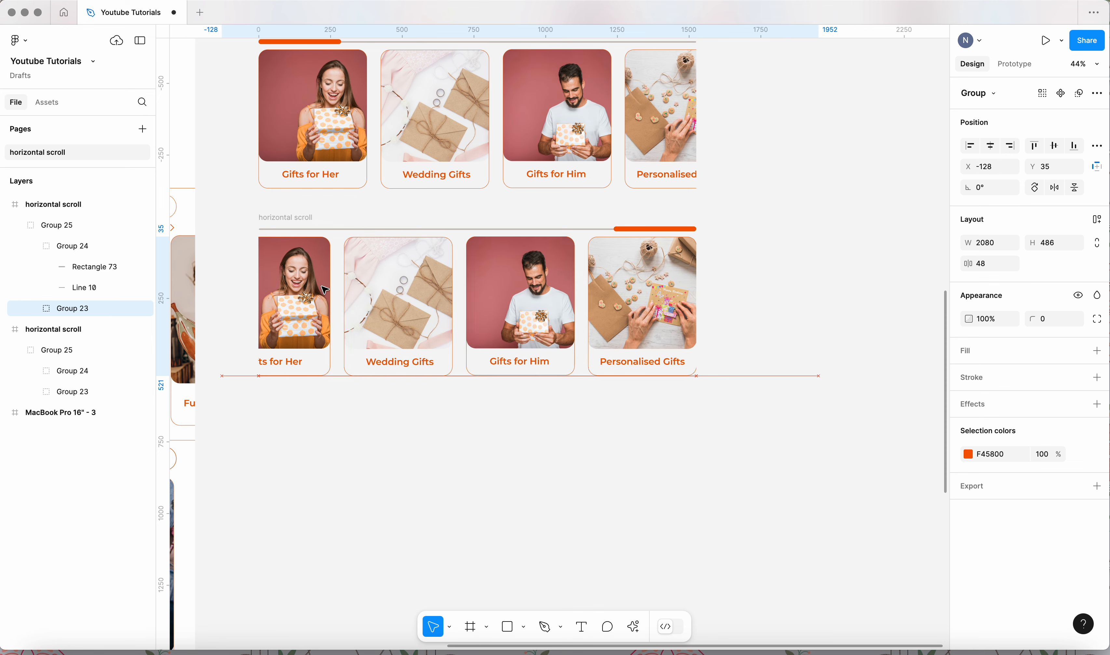
pyautogui.press('Left')
pyautogui.press('Left')
pyautogui.press('Left')
pyautogui.press('Left')
pyautogui.press('Left')
pyautogui.press('Left')
pyautogui.press('Left')
pyautogui.press('Left')
pyautogui.press('Left')
pyautogui.press('Left')
pyautogui.press('Left')
pyautogui.press('Left')
pyautogui.press('Left')
pyautogui.press('Left')
pyautogui.press('Left')
pyautogui.press('Left')
pyautogui.press('Left')
pyautogui.press('Left')
pyautogui.press('Left')
pyautogui.press('Left')
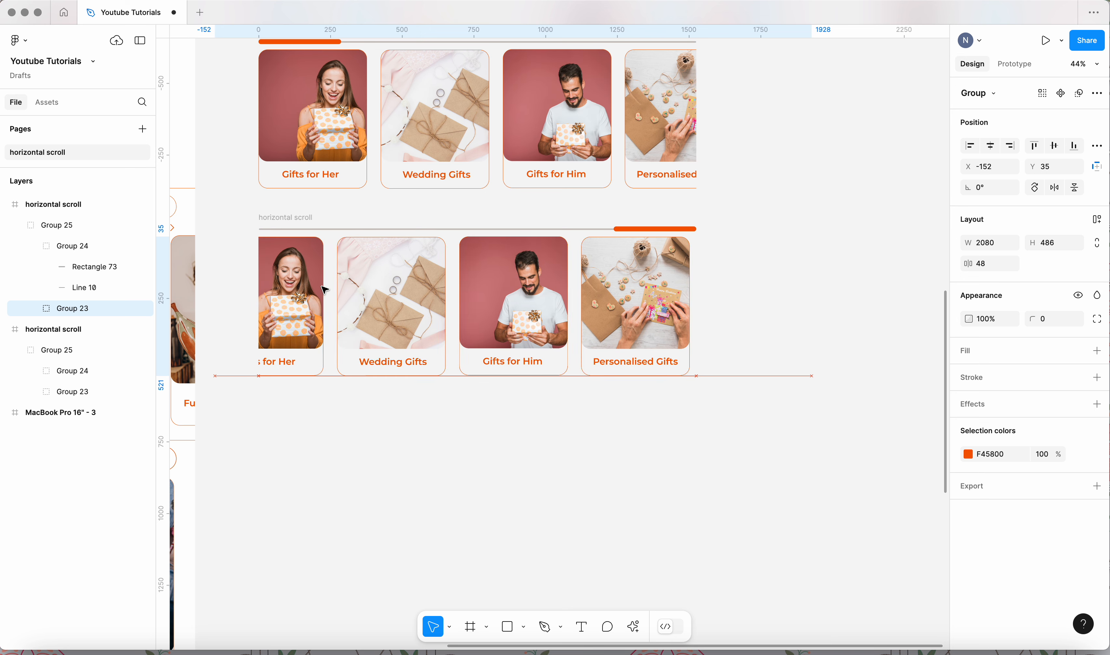
pyautogui.press('Left')
pyautogui.press('Left')
pyautogui.press('Left')
pyautogui.press('Left')
pyautogui.press('Left')
pyautogui.press('Left')
pyautogui.press('Left')
pyautogui.press('Left')
pyautogui.press('Left')
pyautogui.press('Left')
pyautogui.press('Left')
pyautogui.press('Left')
pyautogui.press('Left')
pyautogui.press('Left')
pyautogui.press('Left')
pyautogui.press('Left')
pyautogui.press('Left')
pyautogui.press('Left')
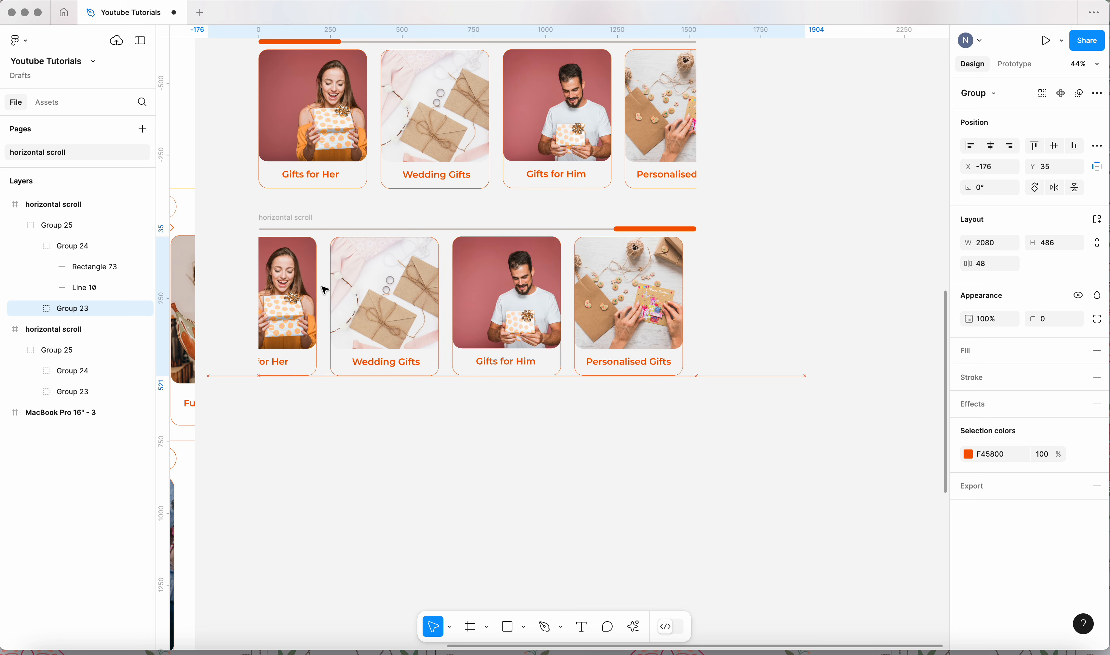
# Shift the gift card group in the lower frame further left to X -555, aligning the Gifts for Kids card with the frame's right edge
pyautogui.press('Left')
pyautogui.press('Left')
pyautogui.press('Left')
pyautogui.press('Left')
pyautogui.press('Left')
pyautogui.press('Left')
pyautogui.press('Left')
pyautogui.press('Left')
pyautogui.press('Left')
pyautogui.press('Left')
pyautogui.press('Left')
pyautogui.press('Left')
pyautogui.press('Left')
pyautogui.press('Left')
pyautogui.press('Left')
pyautogui.press('Left')
pyautogui.press('Left')
pyautogui.press('Left')
pyautogui.press('Left')
pyautogui.press('Left')
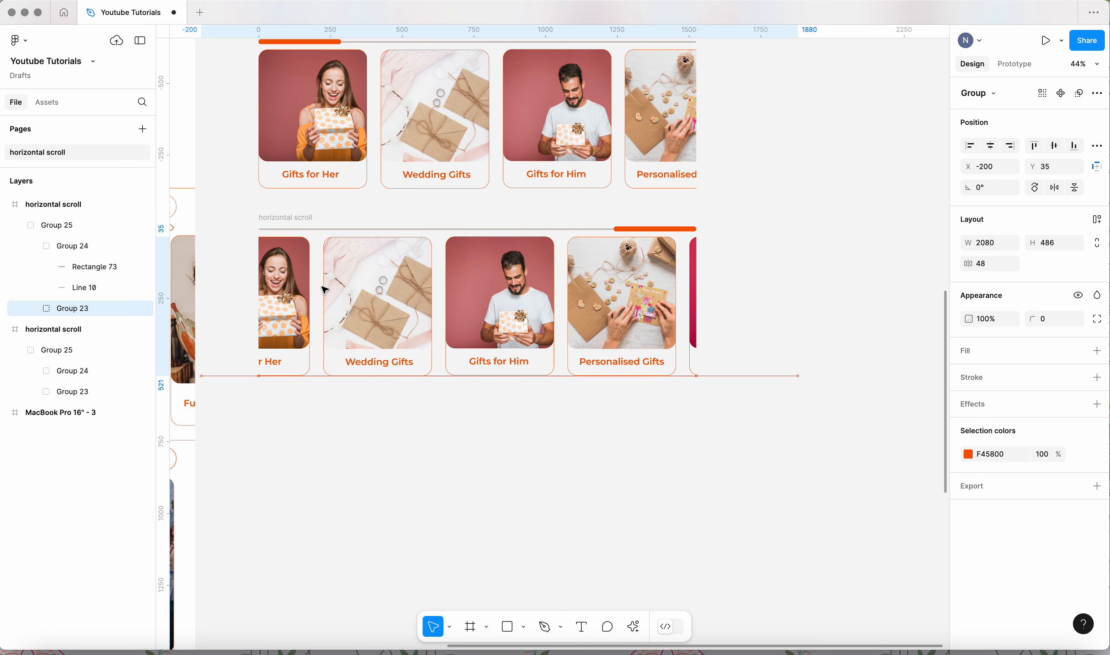
pyautogui.press('Left')
pyautogui.press('Left')
pyautogui.press('Left')
pyautogui.press('Left')
pyautogui.press('Left')
pyautogui.press('Left')
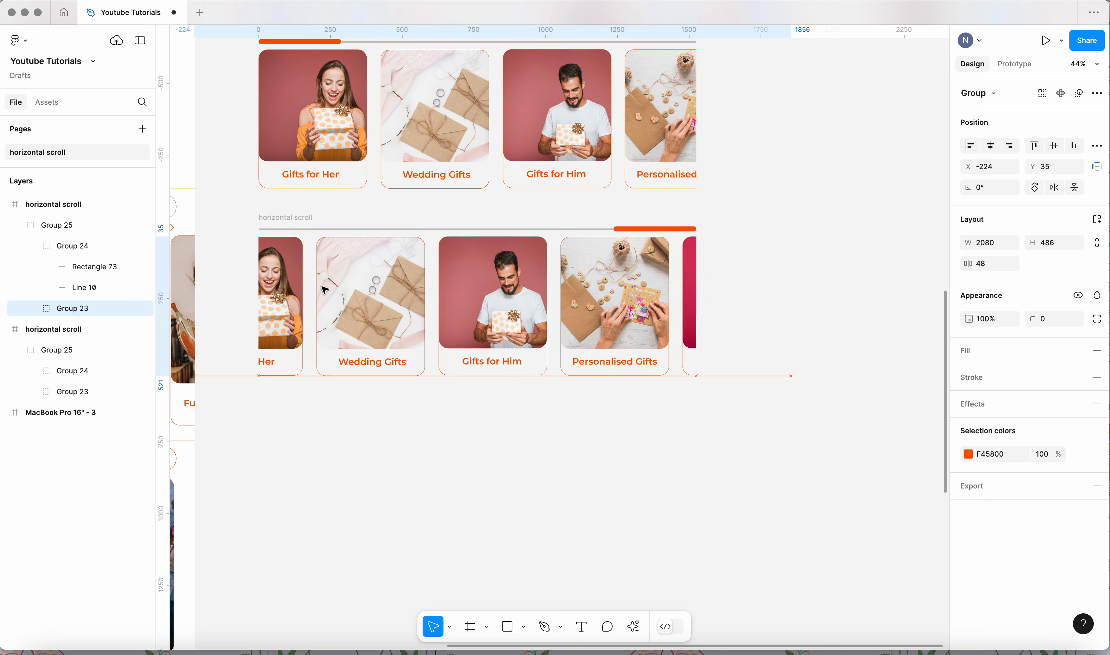
pyautogui.press('Left')
pyautogui.press('Left')
pyautogui.press('Left')
pyautogui.press('Left')
pyautogui.press('Left')
pyautogui.press('Left')
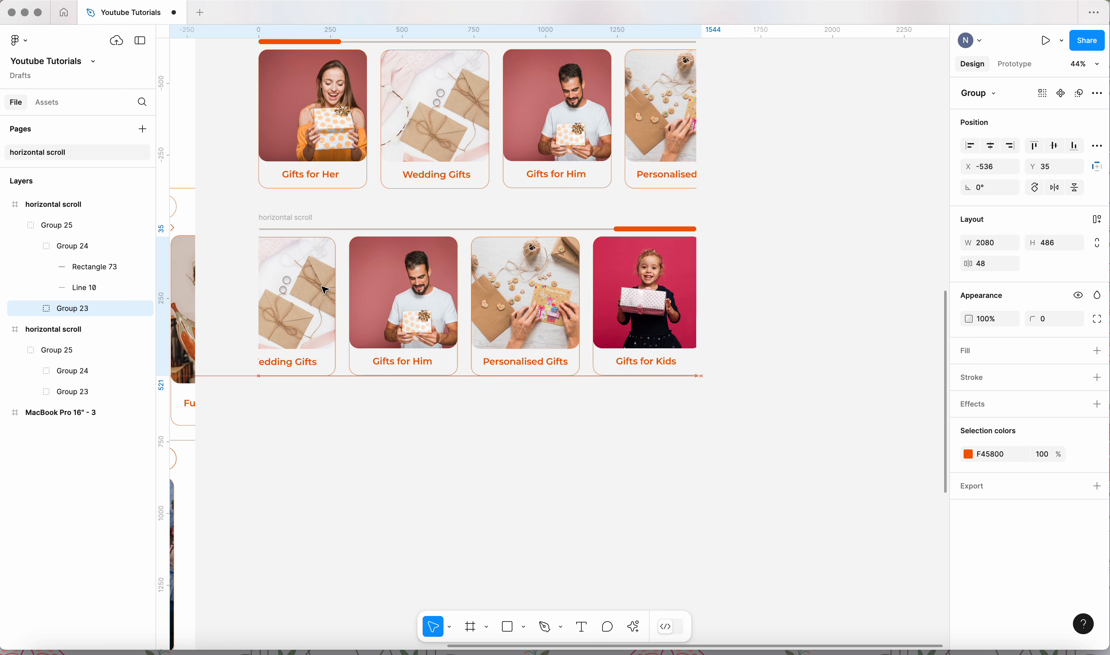
pyautogui.press('Left')
pyautogui.press('Left')
pyautogui.press('Left')
pyautogui.press('Left')
pyautogui.press('Left')
pyautogui.press('Left')
pyautogui.press('Left')
pyautogui.press('Left')
pyautogui.press('Left')
pyautogui.press('Left')
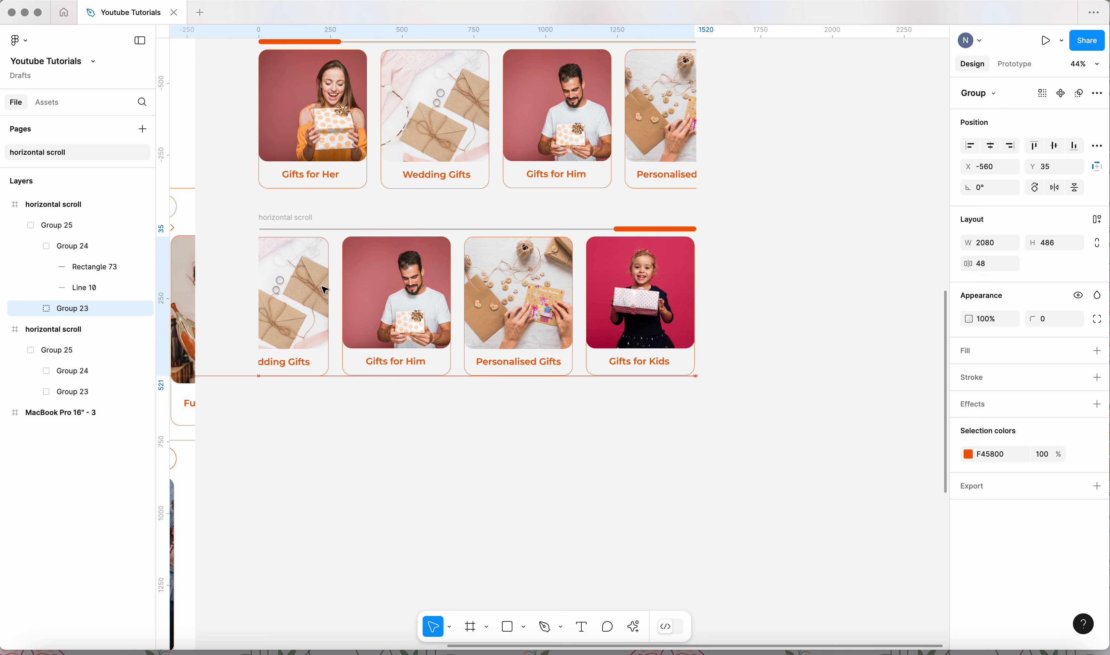
pyautogui.press('Right')
pyautogui.press('Right')
pyautogui.press('Right')
pyautogui.press('Right')
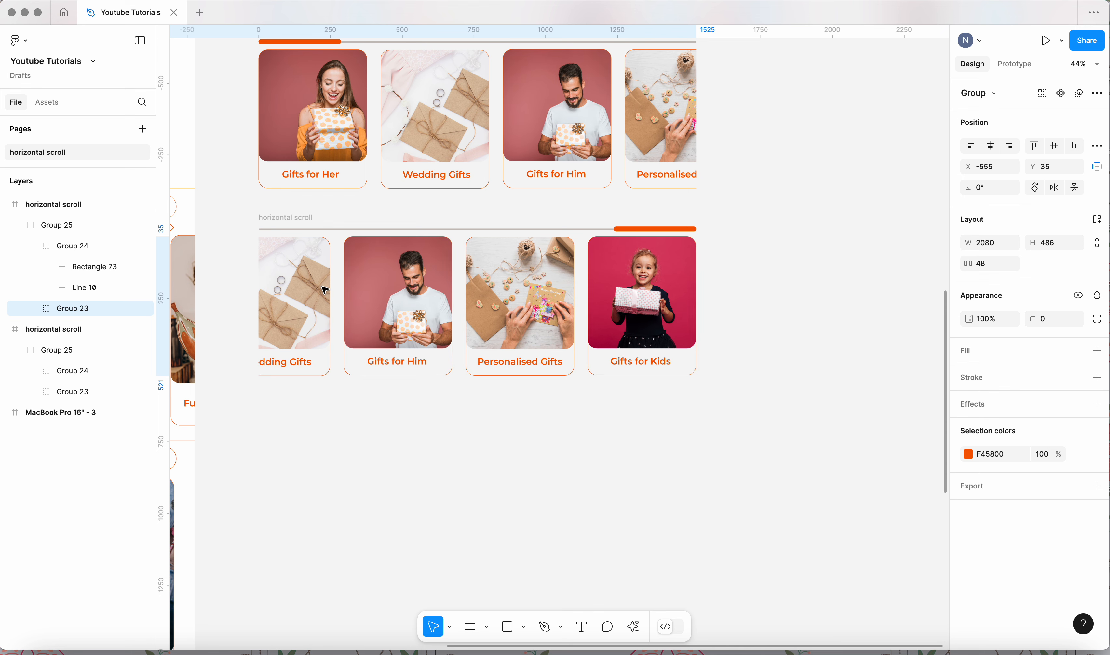
pyautogui.click(806, 299)
# Combine the two horizontal scroll frames into one component set
pyautogui.scroll(-3, 797, 447)
pyautogui.scroll(1, 796, 448)
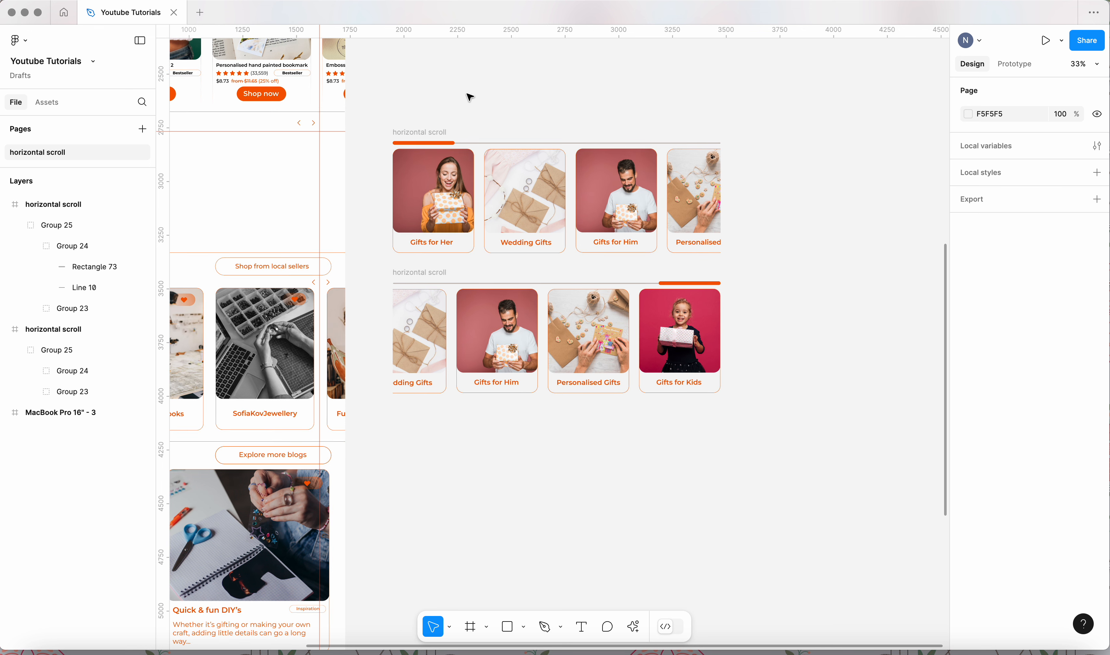
pyautogui.moveTo(385, 115); pyautogui.dragTo(781, 435)
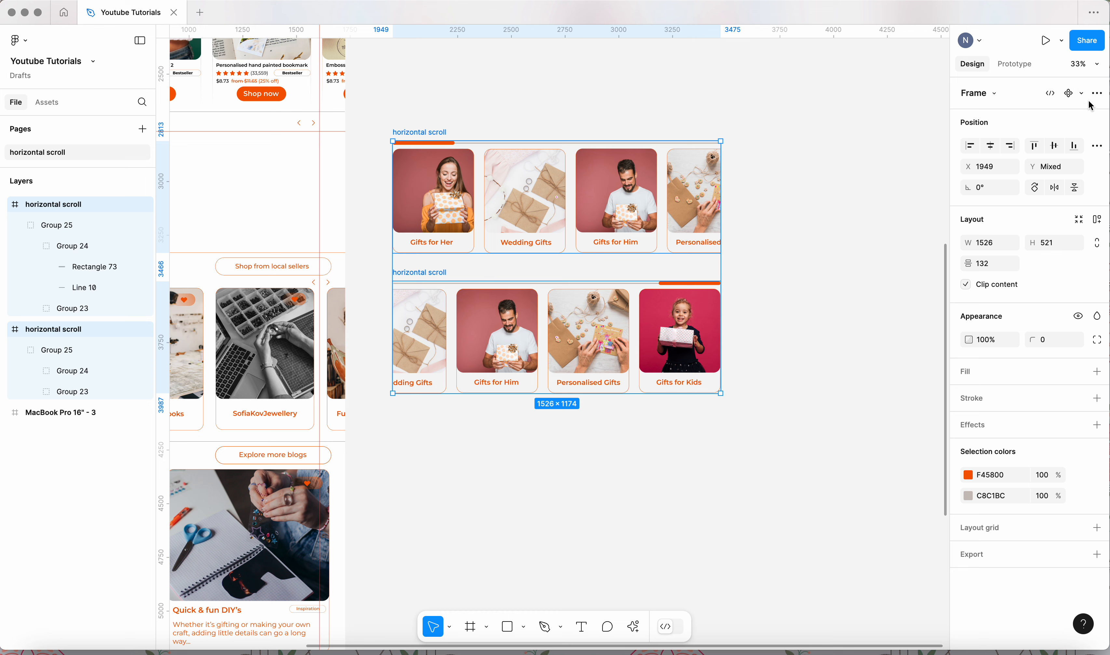
pyautogui.click(1098, 95)
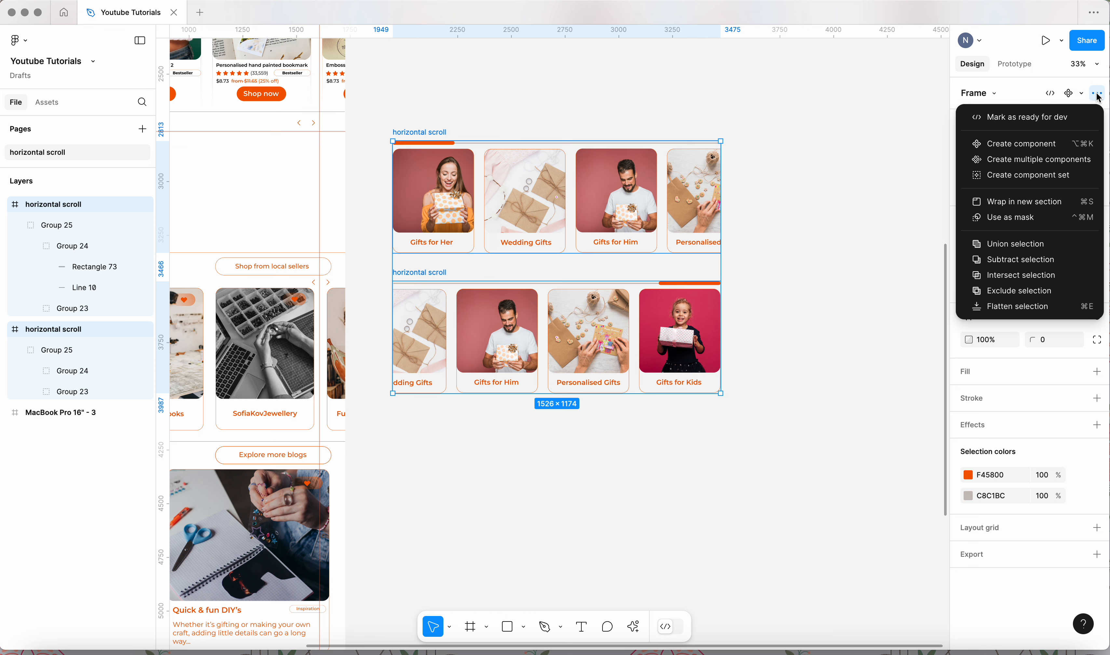
pyautogui.click(1033, 180)
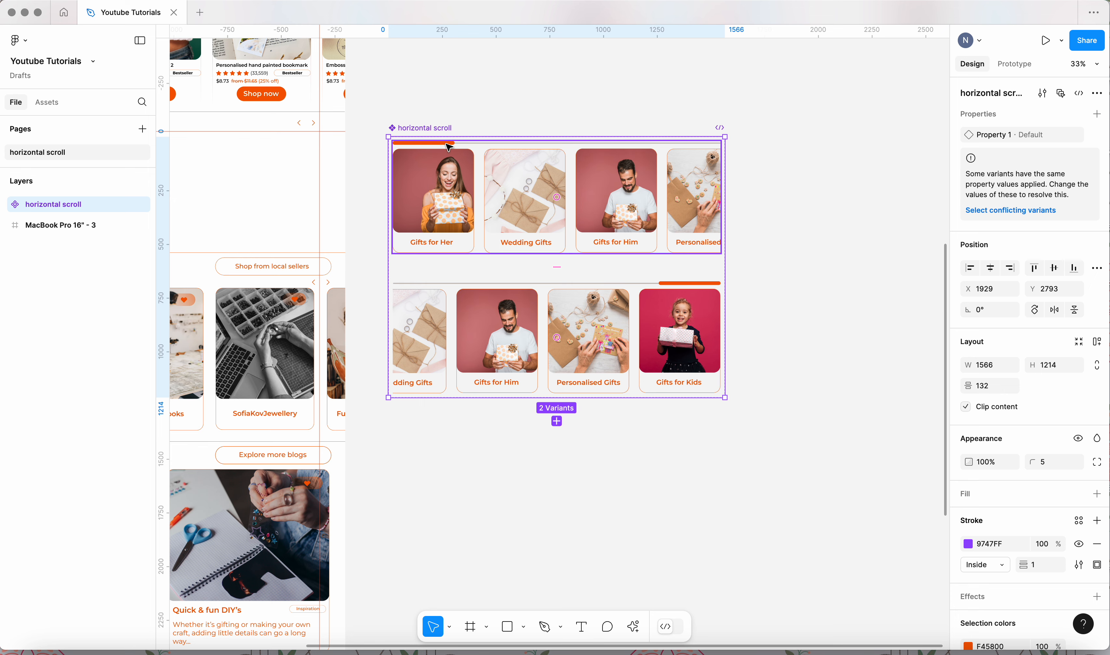
# Connect the orange scrollbar thumb of the upper variant to the lower variant with a prototype interaction
pyautogui.scroll(5, 450, 154)
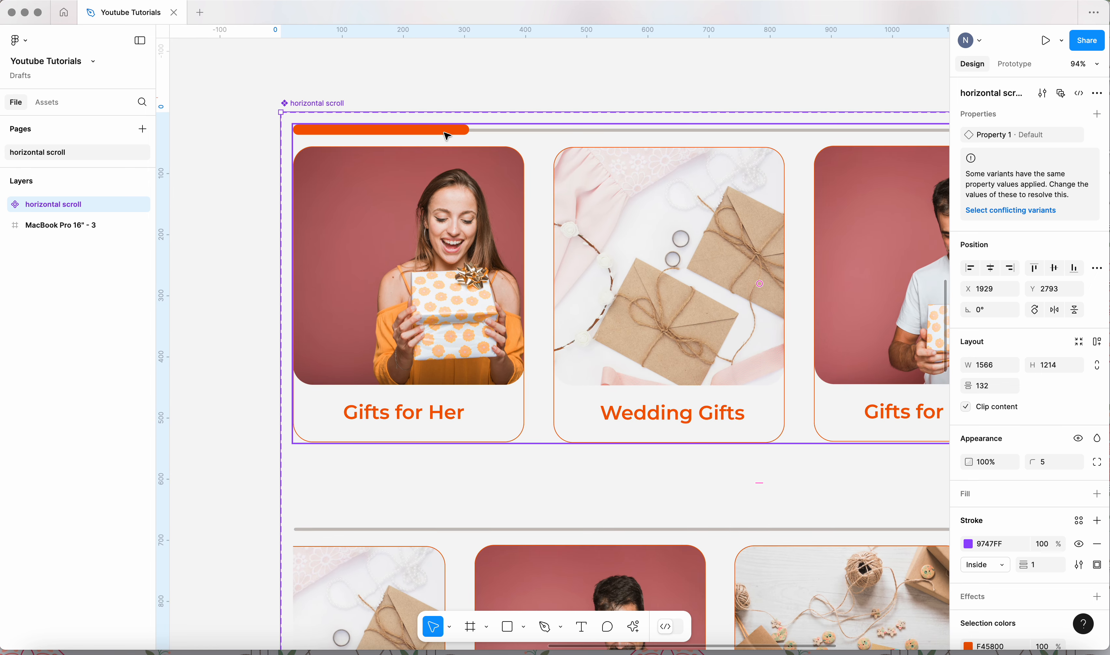
pyautogui.doubleClick(447, 133)
pyautogui.doubleClick(447, 133)
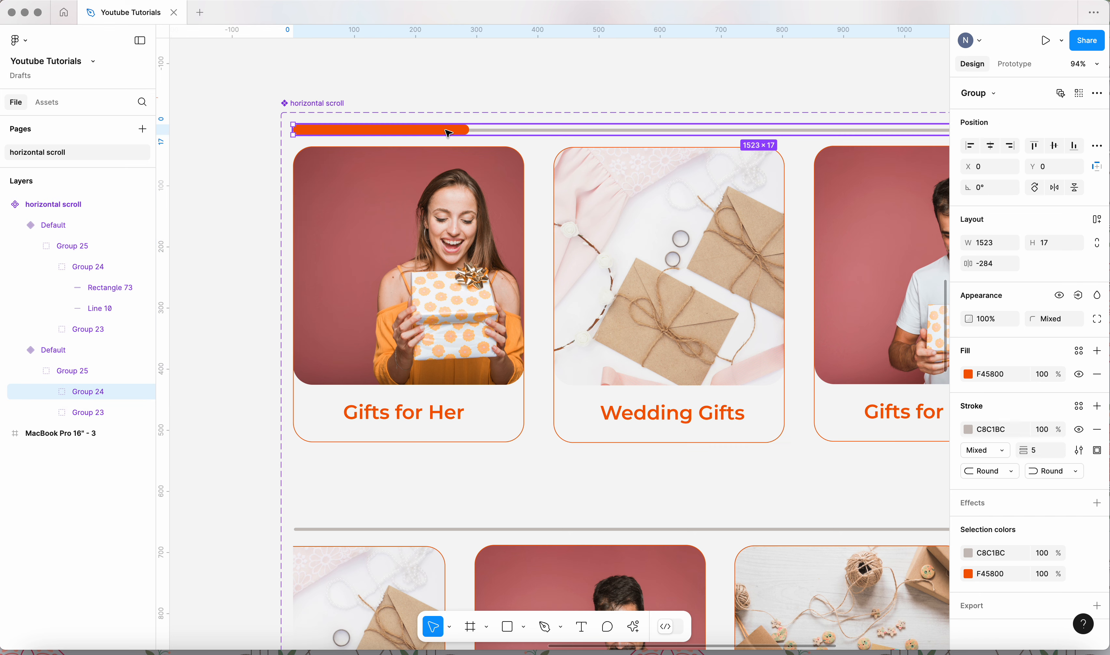
pyautogui.doubleClick(449, 133)
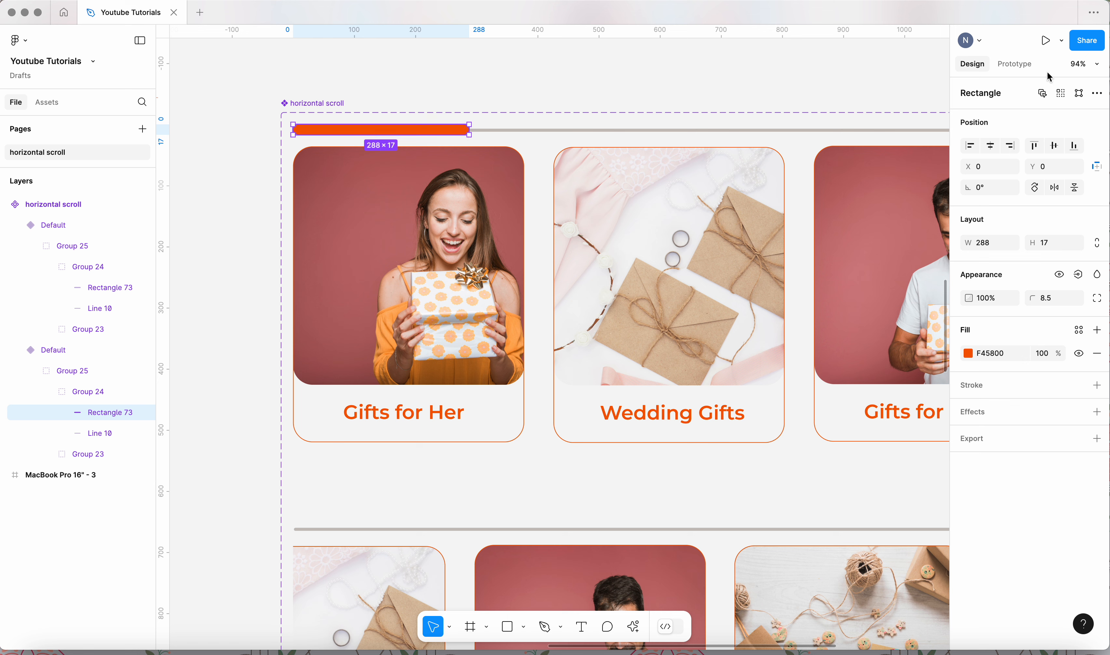
pyautogui.click(1010, 69)
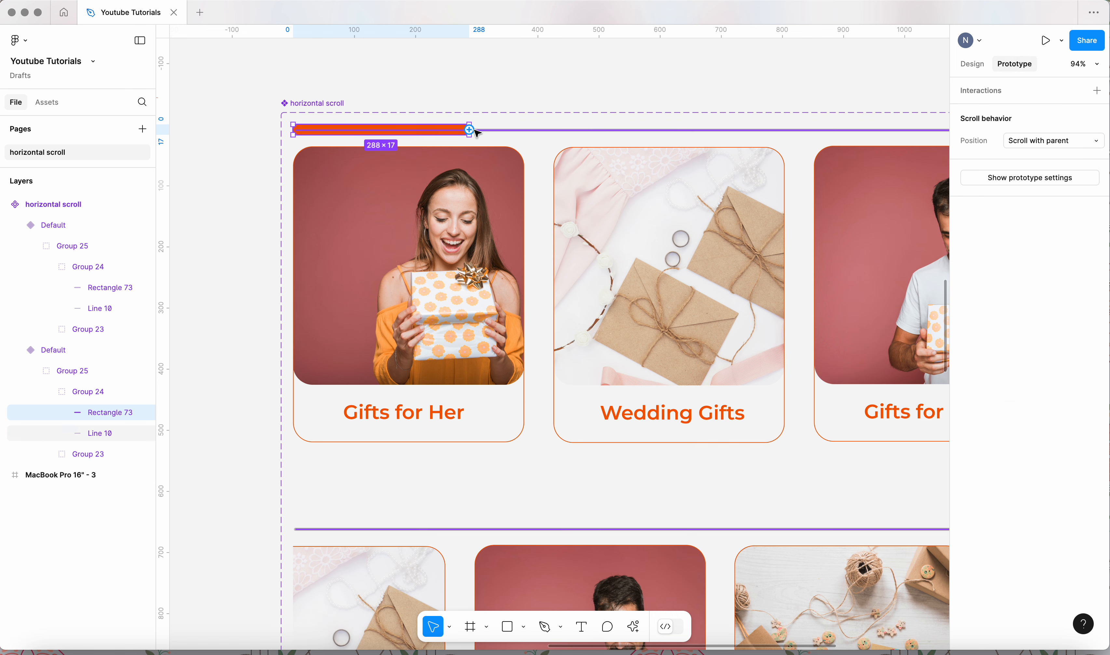
pyautogui.moveTo(470, 130); pyautogui.dragTo(677, 538)
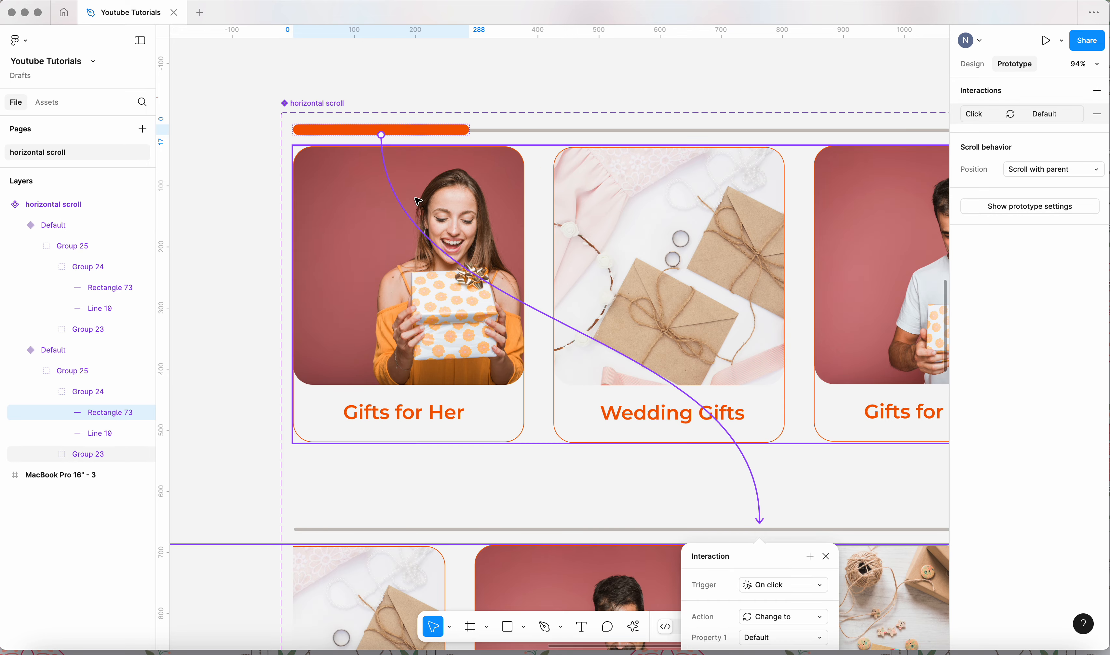
# Set the upper thumb's interaction to an On drag trigger with Smart animate and the Gentle curve
pyautogui.scroll(-5, 402, 193)
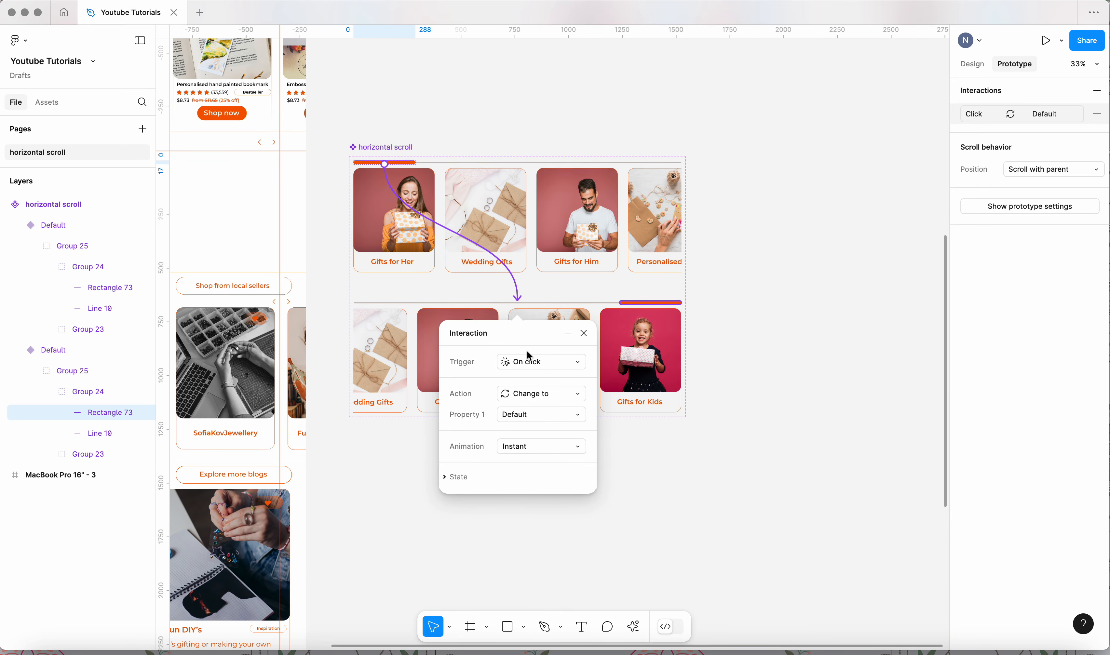
pyautogui.click(556, 365)
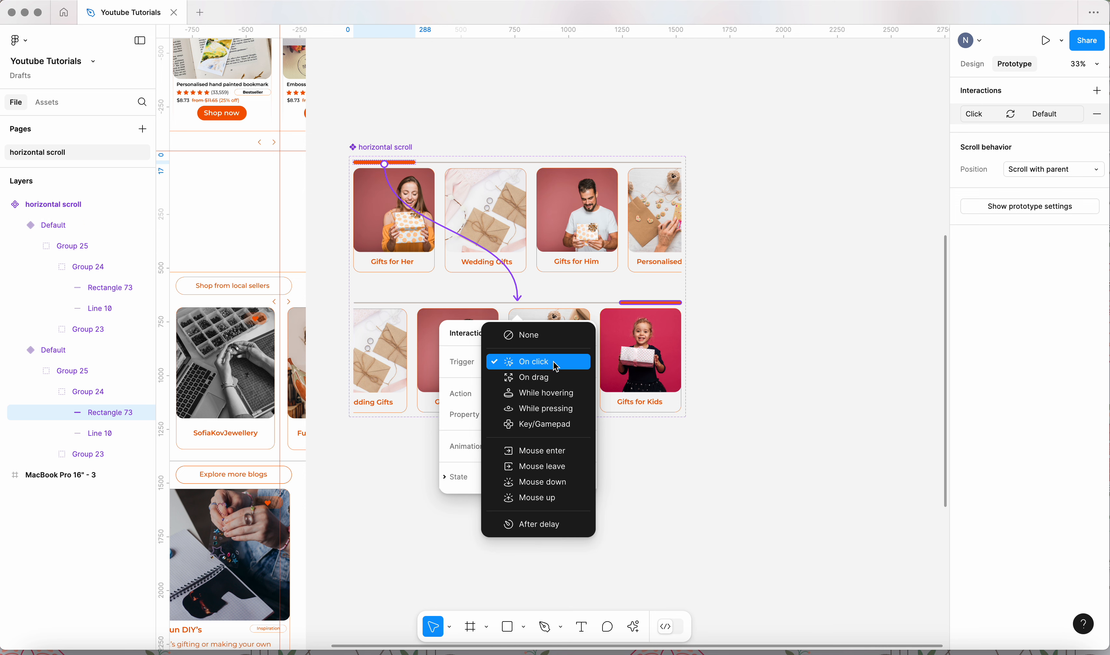
pyautogui.click(553, 380)
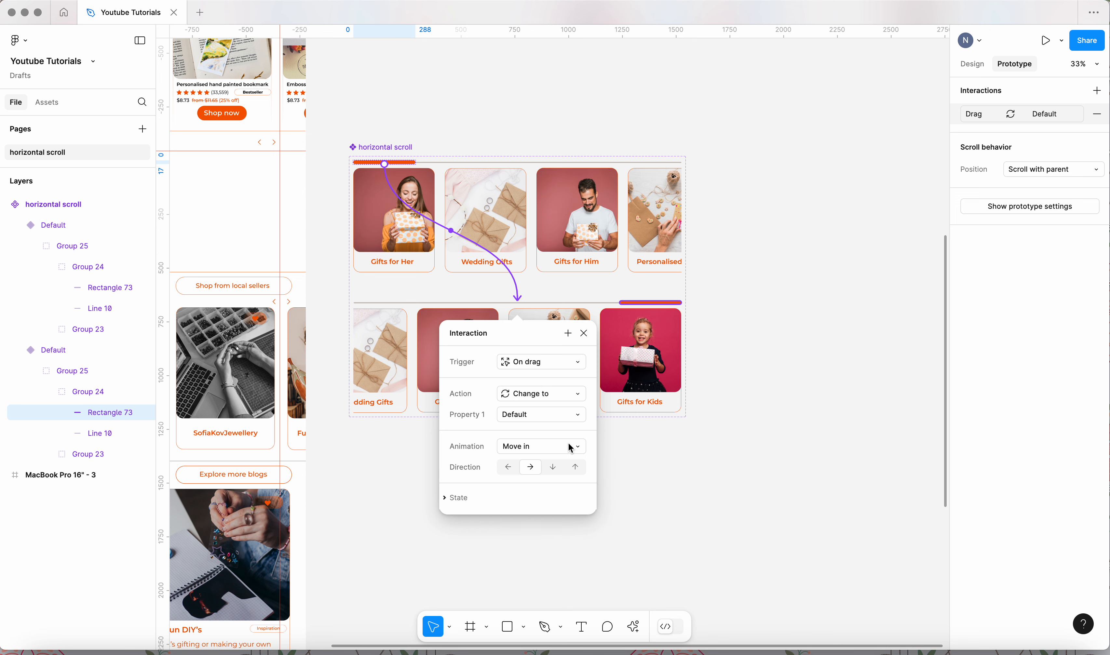
pyautogui.click(554, 447)
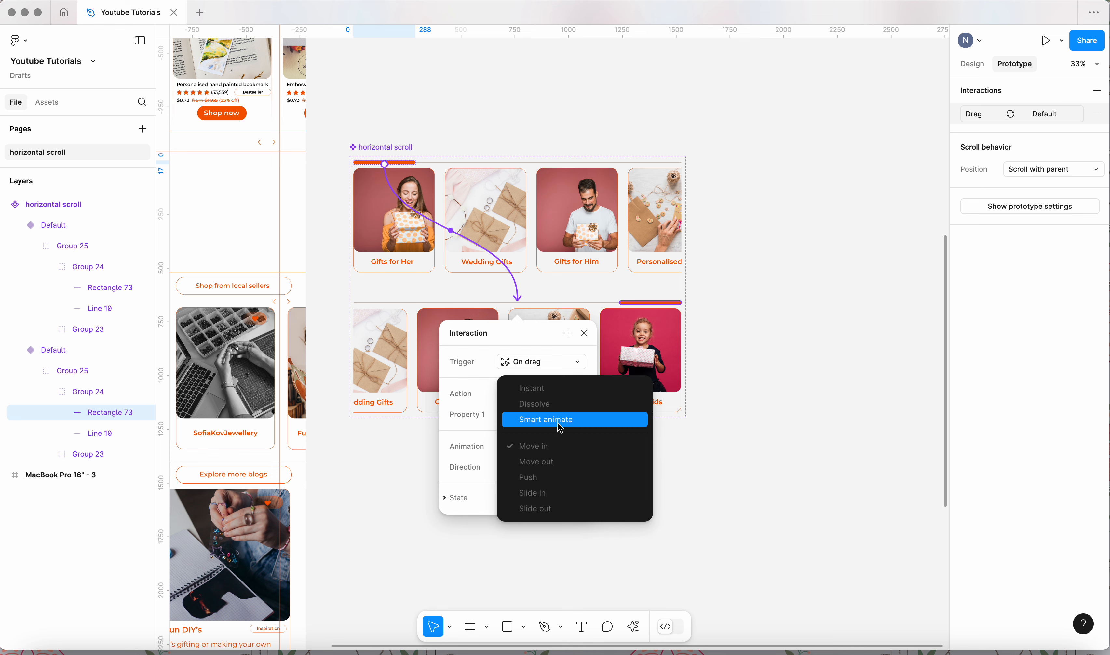
pyautogui.click(558, 423)
pyautogui.click(561, 466)
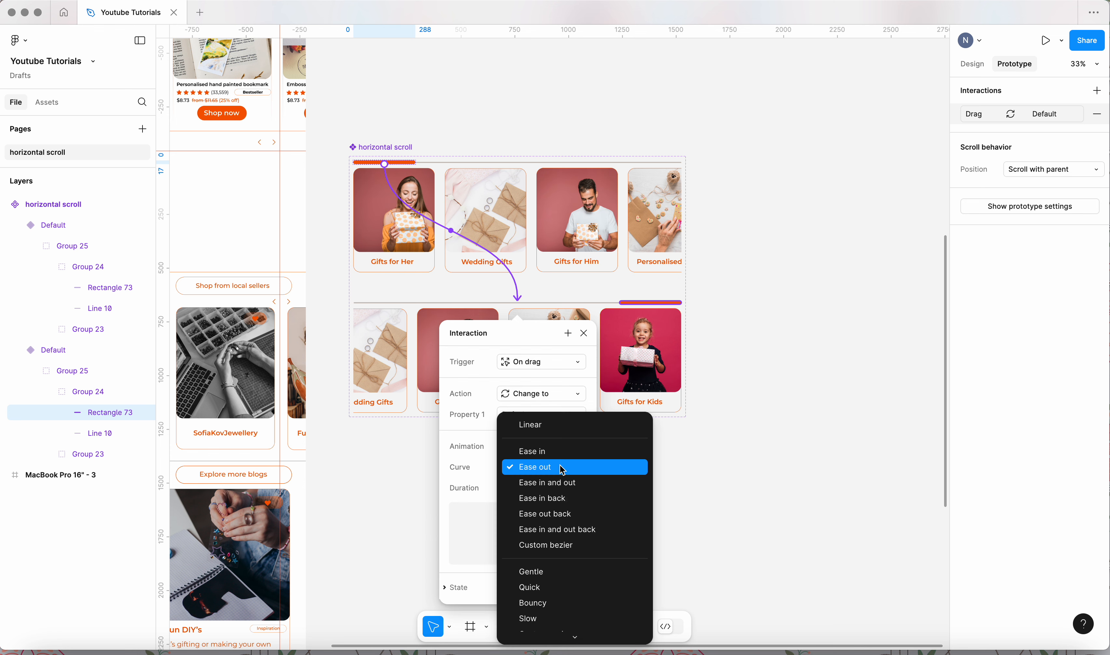
pyautogui.click(540, 574)
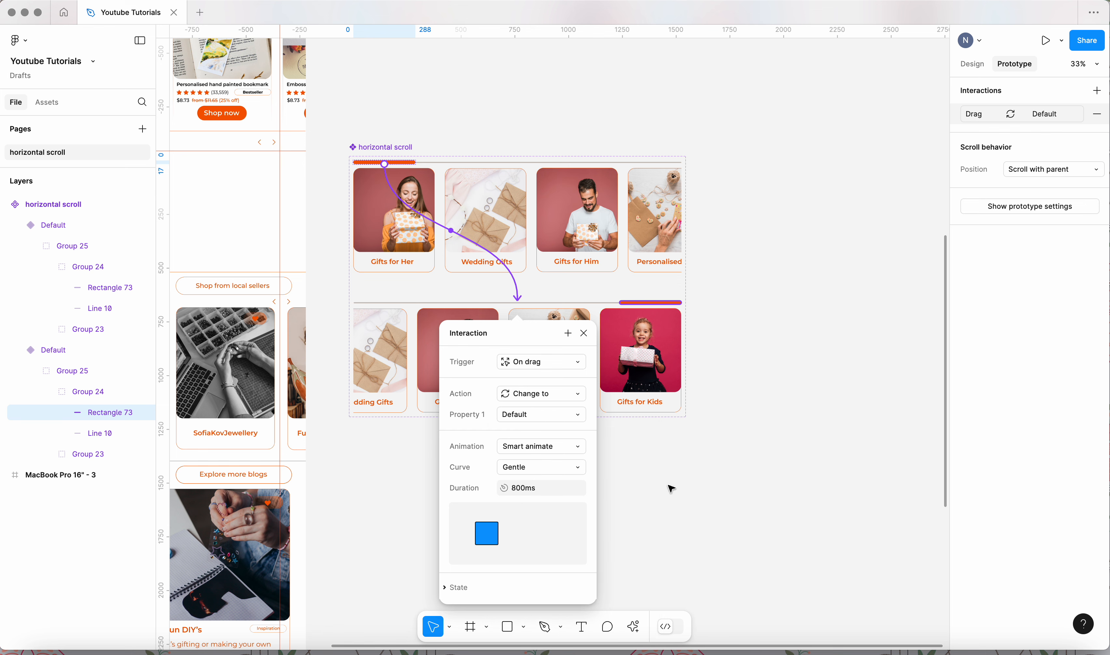
pyautogui.click(666, 470)
# Connect the orange scrollbar thumb of the lower variant back to the upper variant with a prototype interaction
pyautogui.scroll(10, 653, 301)
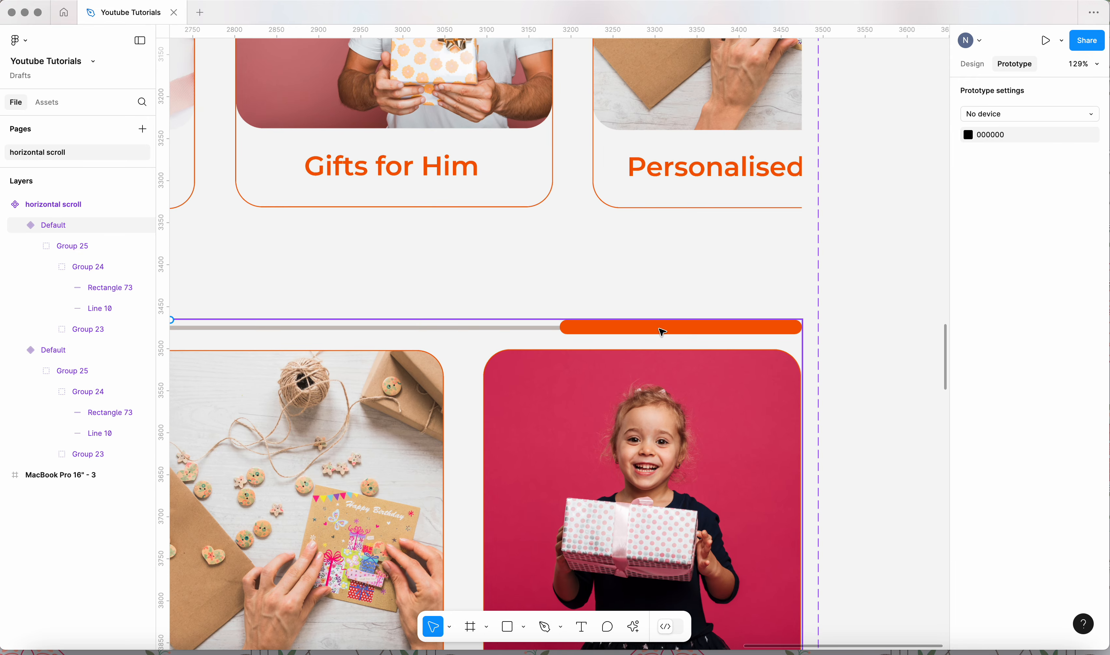
pyautogui.doubleClick(662, 332)
pyautogui.doubleClick(662, 331)
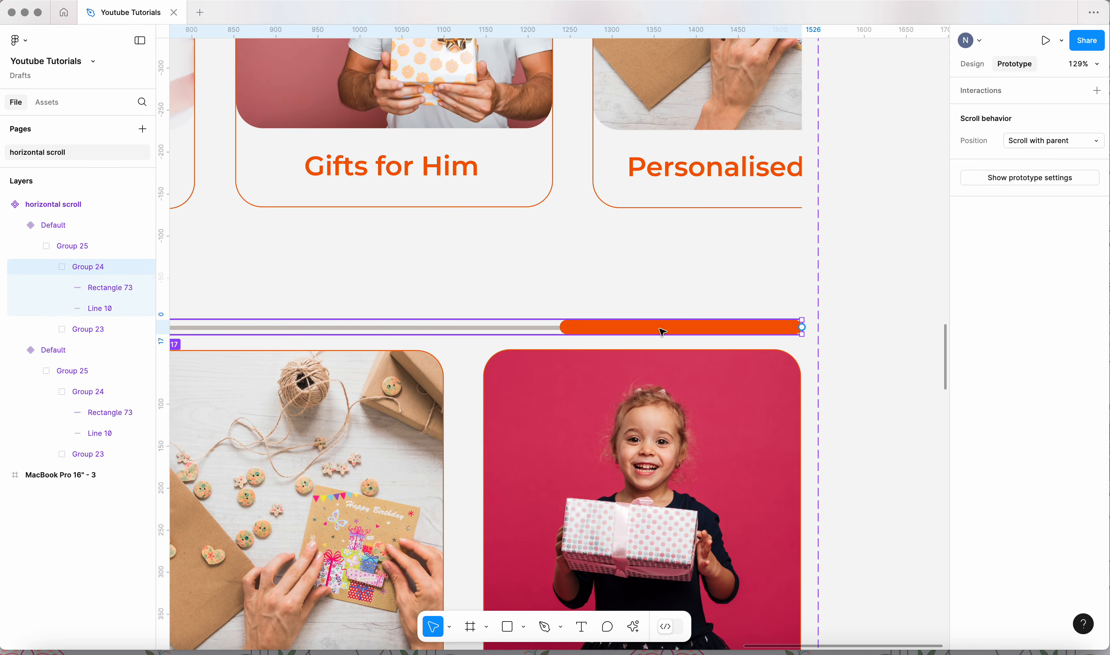
pyautogui.doubleClick(670, 331)
pyautogui.scroll(-5, 678, 332)
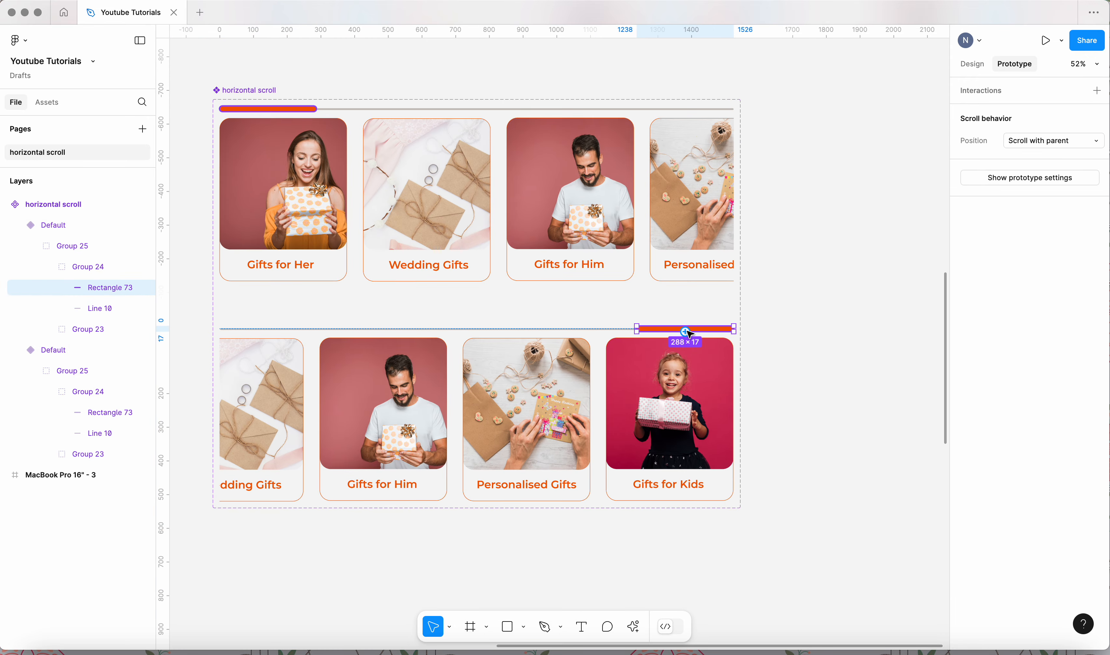
pyautogui.moveTo(685, 332); pyautogui.dragTo(450, 275)
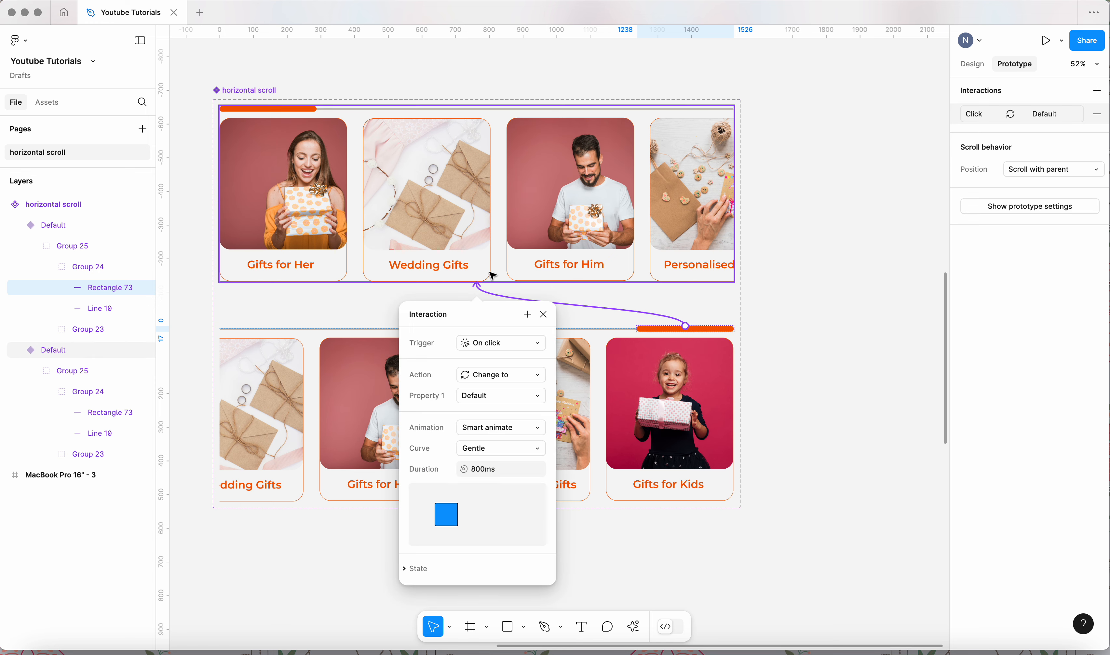
# Set the trigger of the lower thumb's interaction to On drag
pyautogui.scroll(-3, 564, 283)
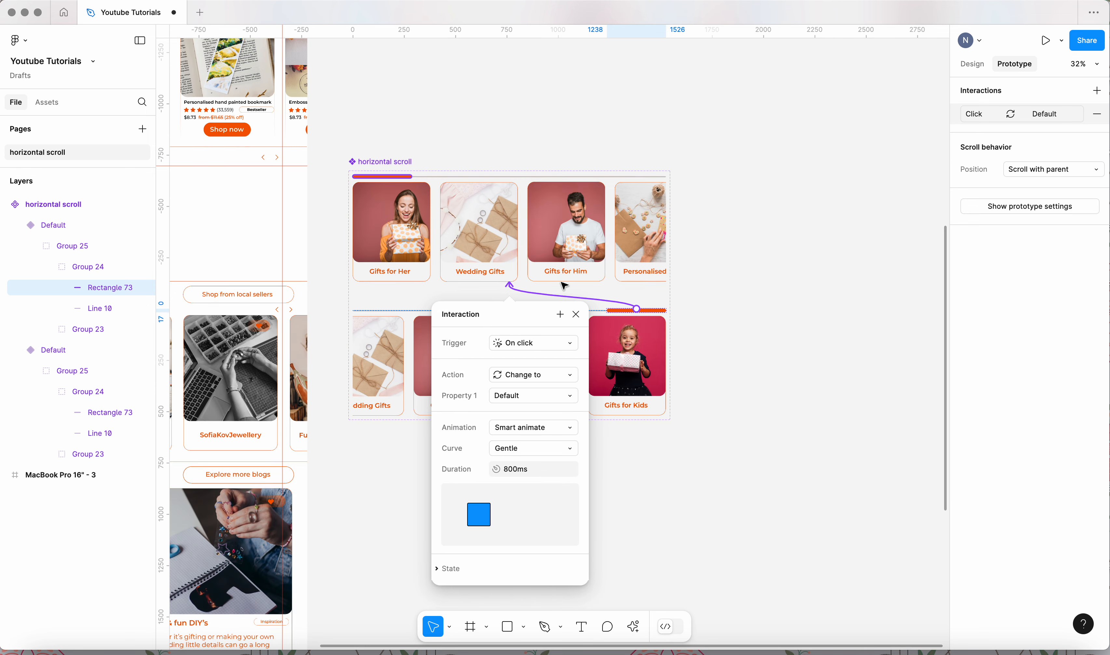
pyautogui.click(551, 347)
pyautogui.click(546, 359)
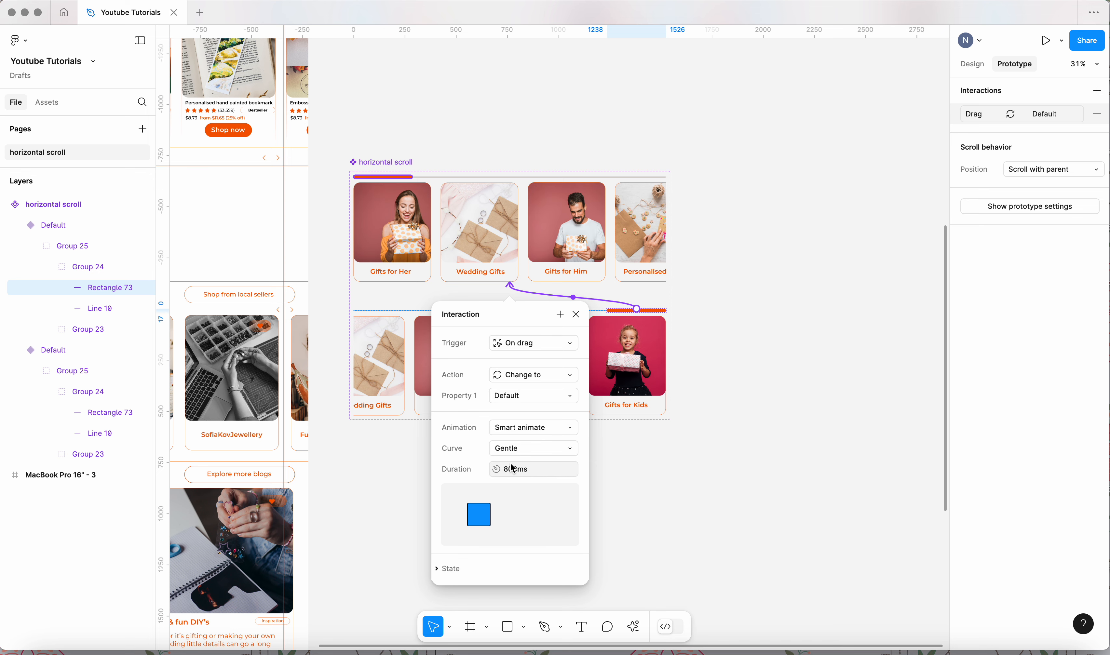
pyautogui.click(691, 485)
# Place an instance of the upper horizontal scroll variant under the Shop Bestselling Gifts Category heading in the MacBook page, at X 89, Y 2768
pyautogui.scroll(-5, 805, 215)
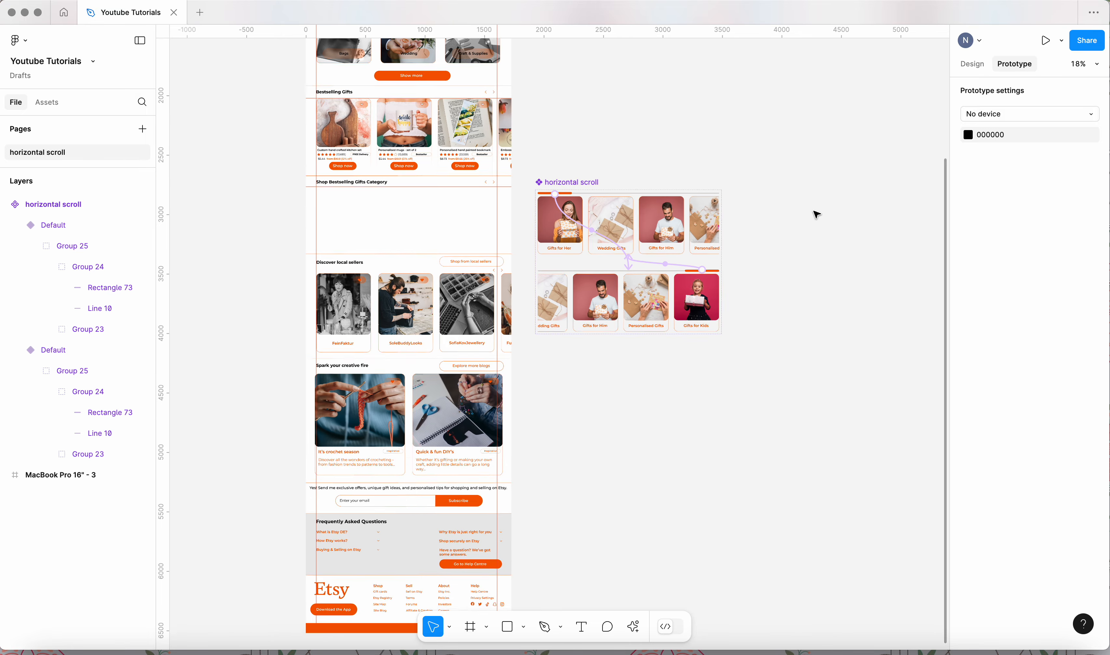
pyautogui.scroll(5, 297, 123)
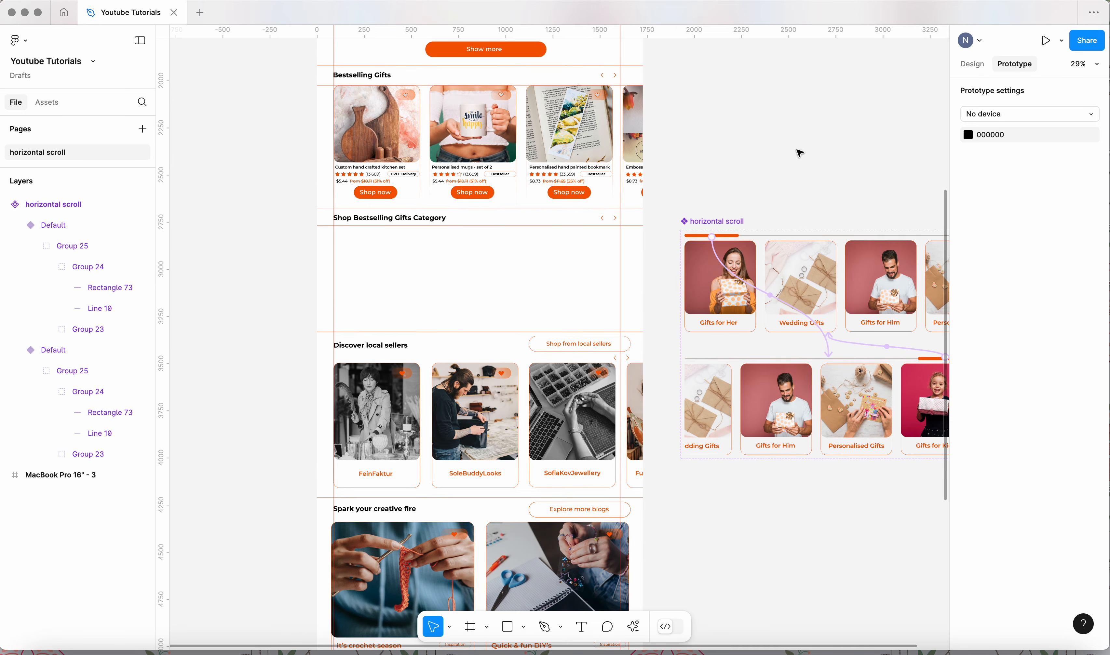
pyautogui.click(973, 64)
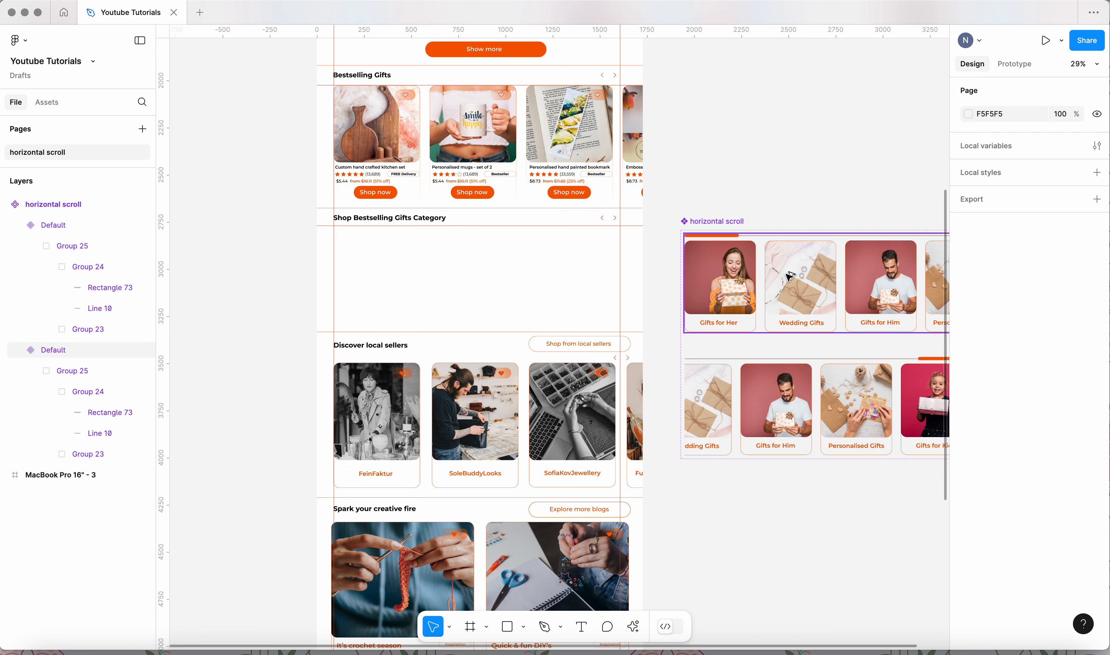
pyautogui.moveTo(789, 276); pyautogui.dragTo(439, 266)
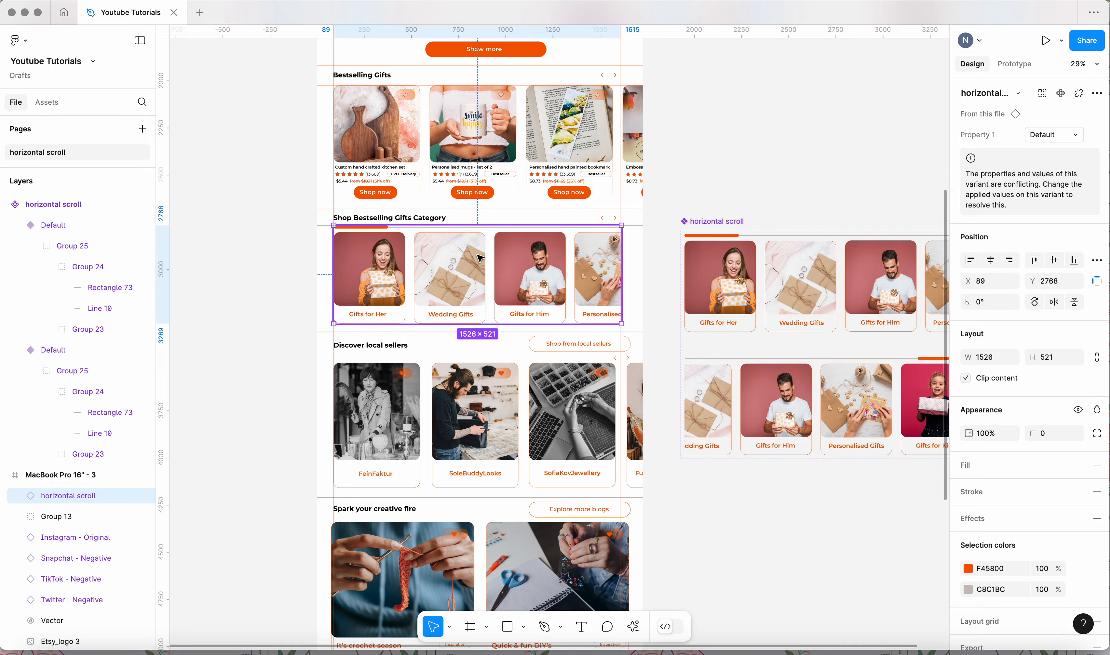
pyautogui.scroll(5, 440, 263)
pyautogui.scroll(4, 511, 256)
pyautogui.scroll(-4, 877, 283)
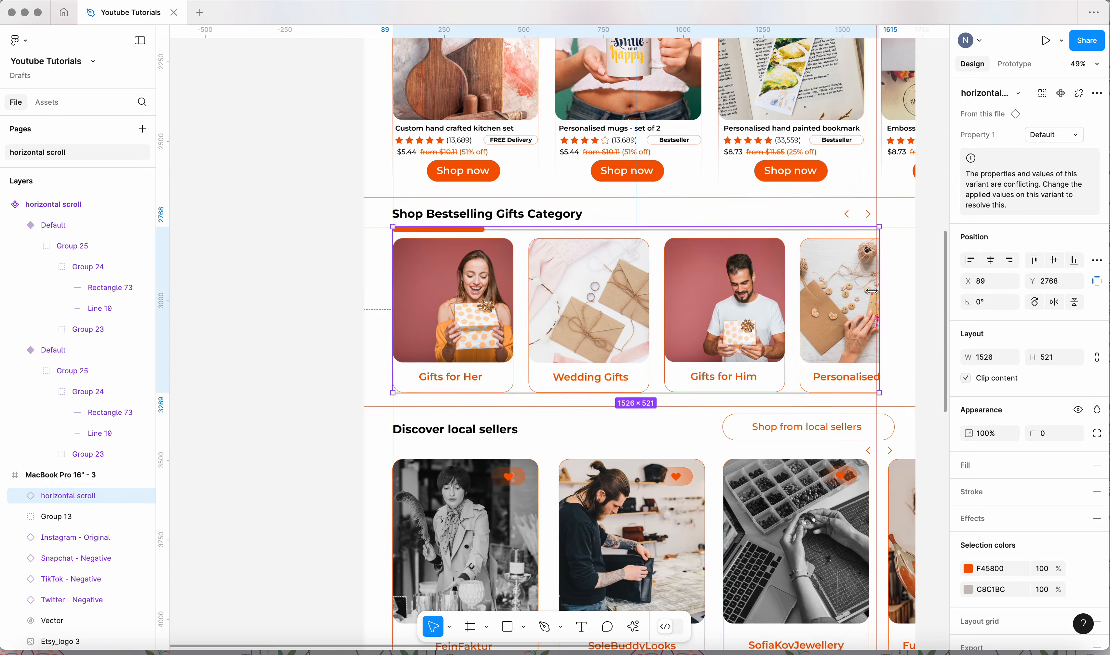
pyautogui.scroll(-5, 875, 254)
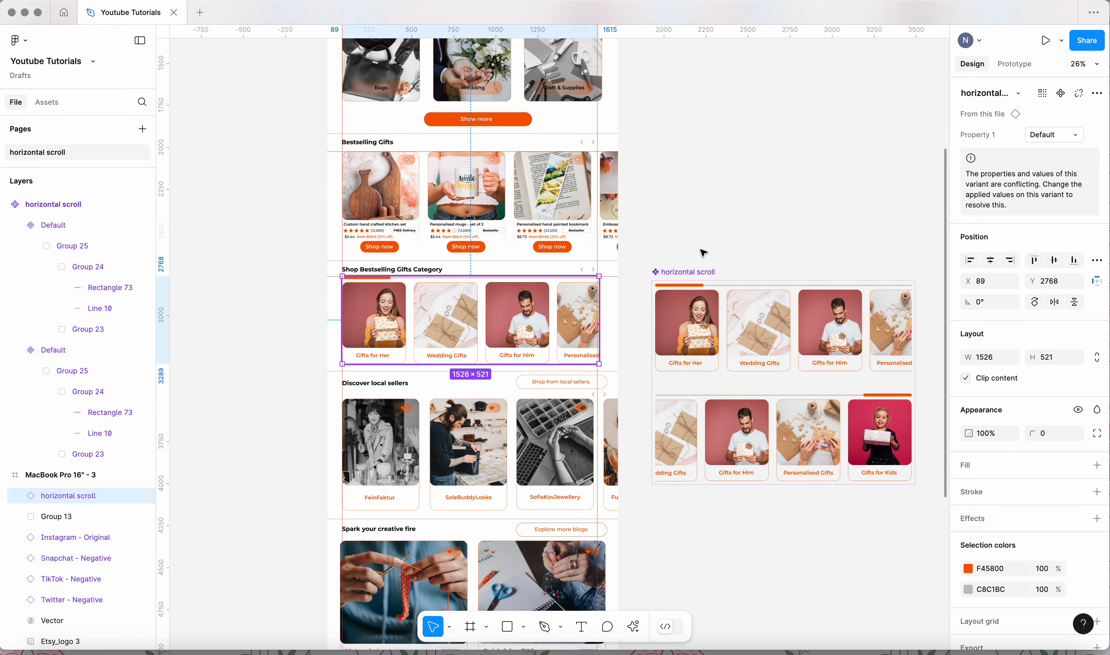
pyautogui.click(731, 229)
# Select the MacBook Pro 16" - 3 frame and run it as a prototype preview
pyautogui.scroll(5, 732, 231)
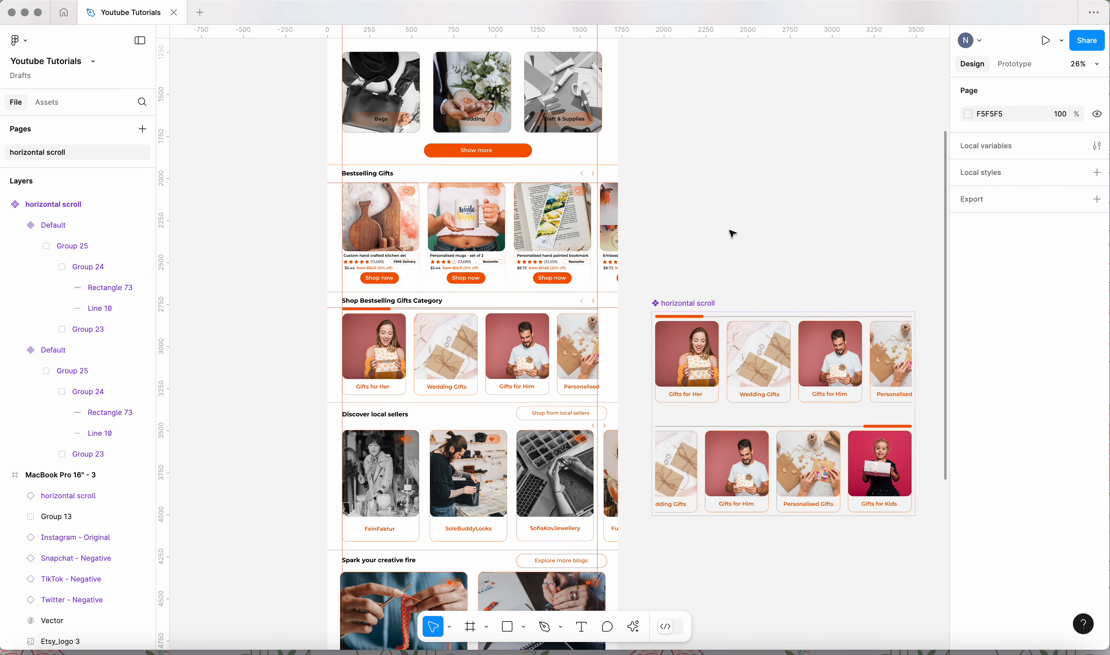
pyautogui.scroll(5, 730, 229)
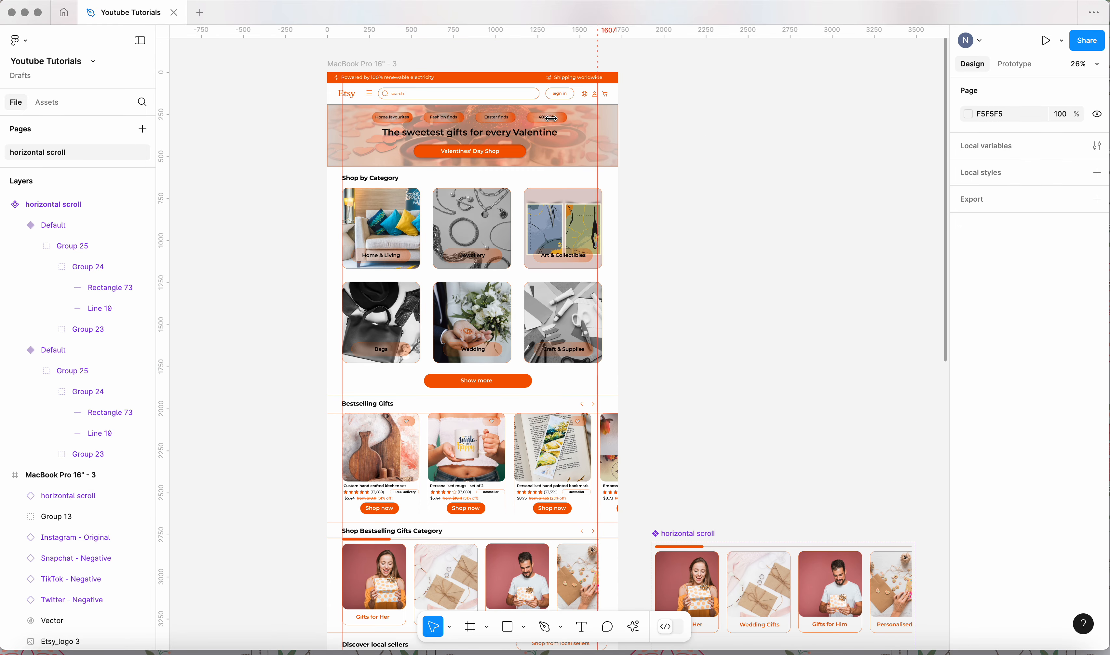
pyautogui.click(360, 66)
pyautogui.click(1046, 40)
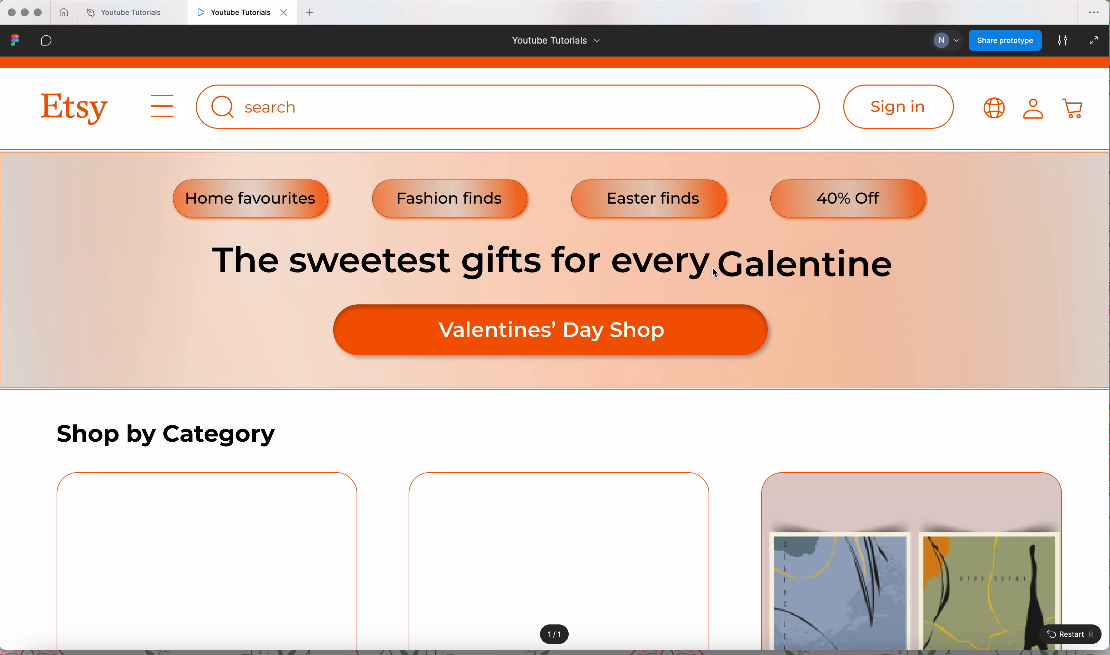
# Test the orange scrollbar thumb's drag interaction in the preview's Shop Bestselling Gifts Category section
pyautogui.scroll(-5, 713, 268)
pyautogui.scroll(-15, 713, 270)
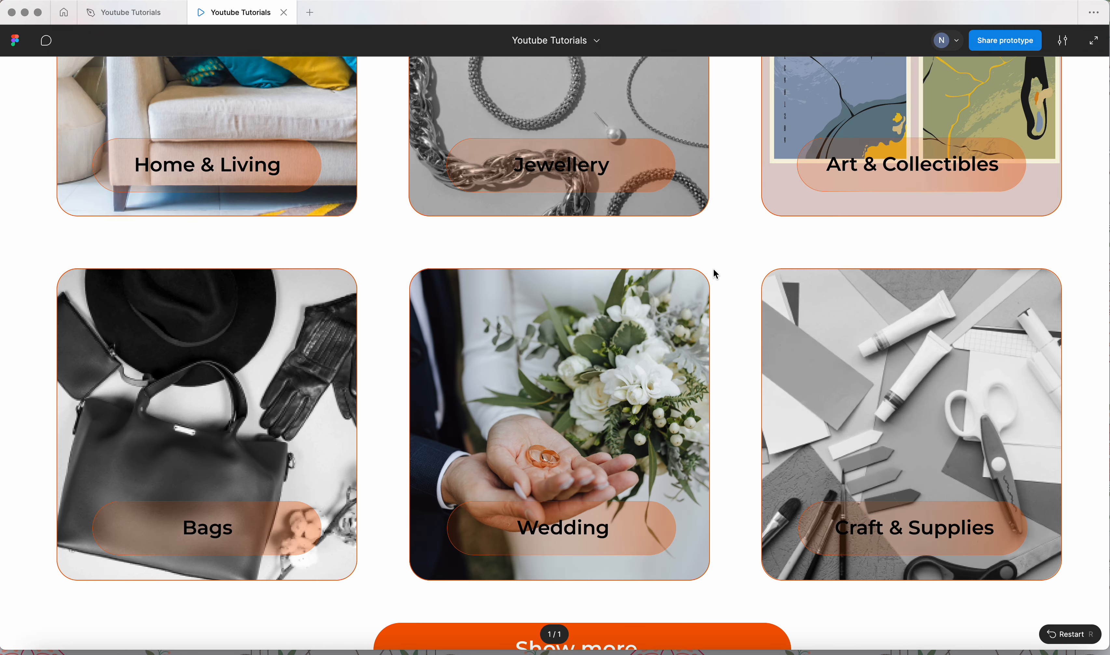
pyautogui.scroll(-10, 716, 274)
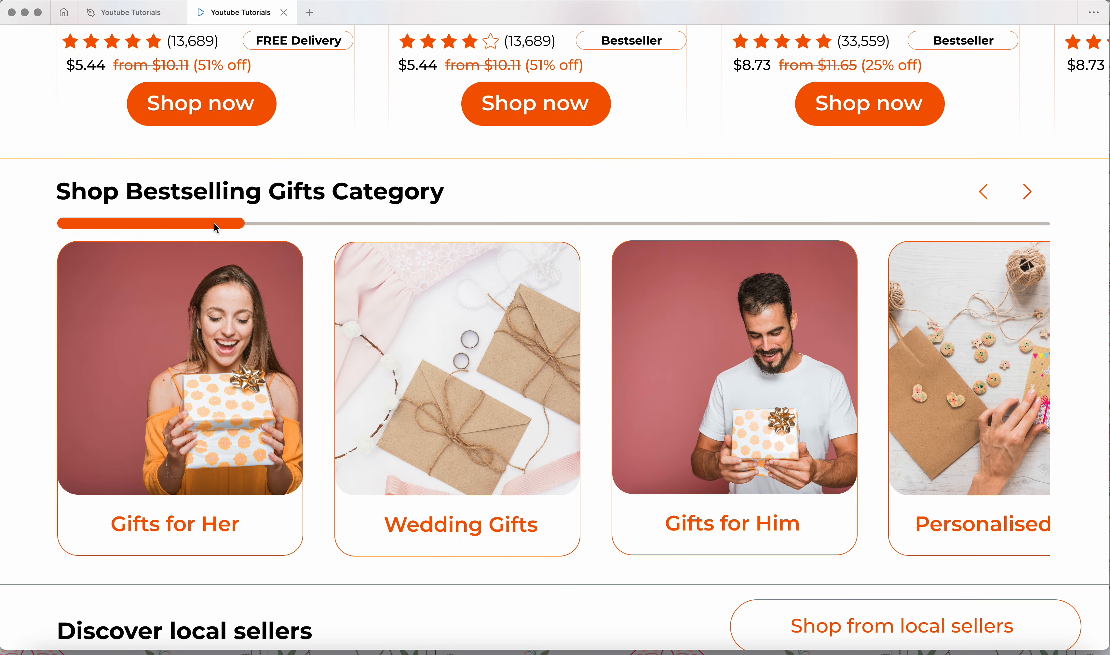
pyautogui.click(217, 225)
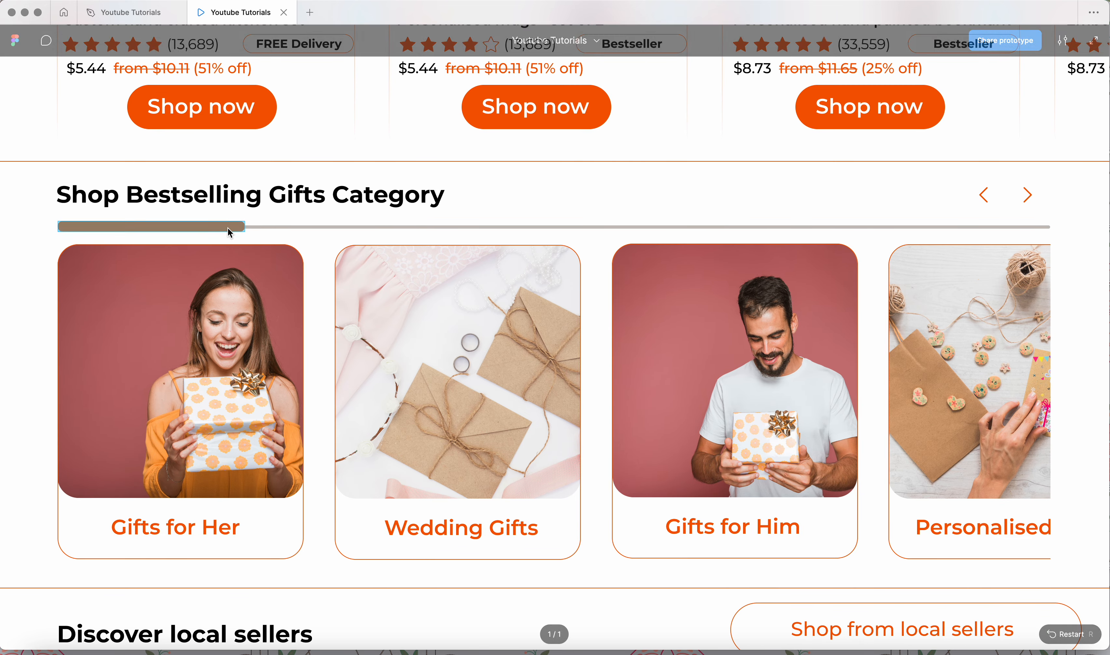
pyautogui.moveTo(229, 232); pyautogui.dragTo(187, 236)
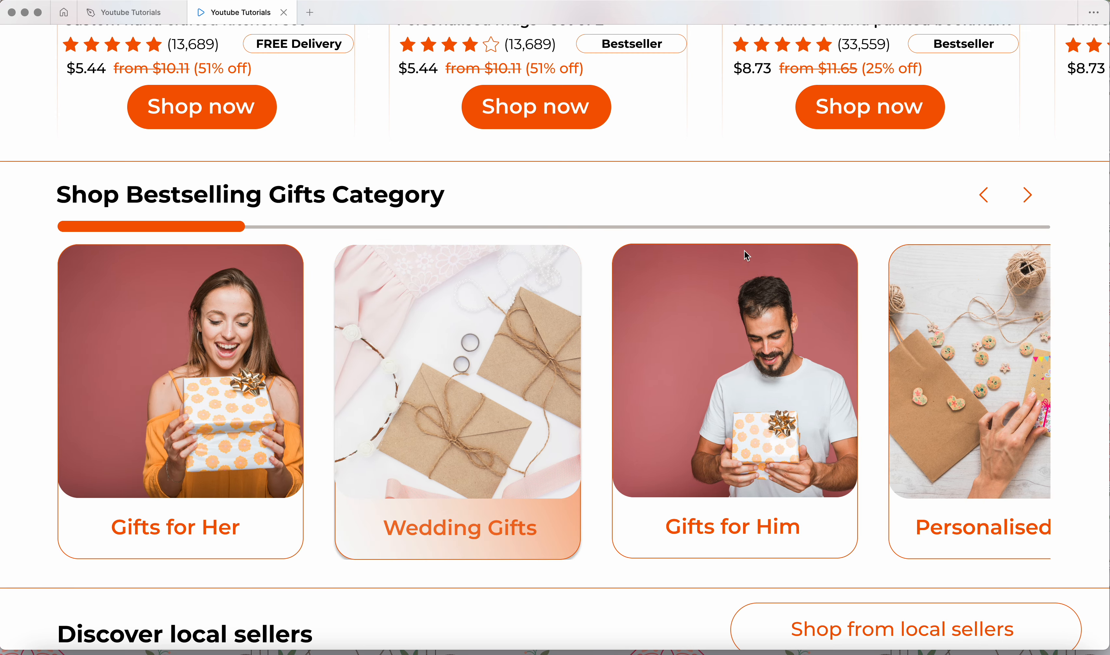